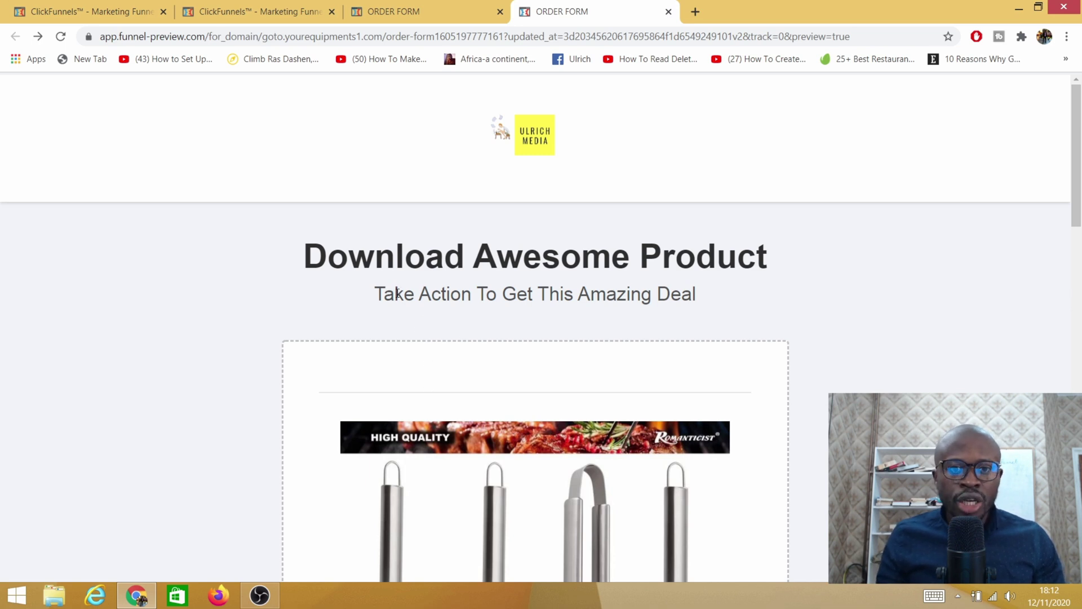
Review the live order form's Bbq Equipment product and try its Email and Card number fields.
scroll(397, 292, "down", 18)
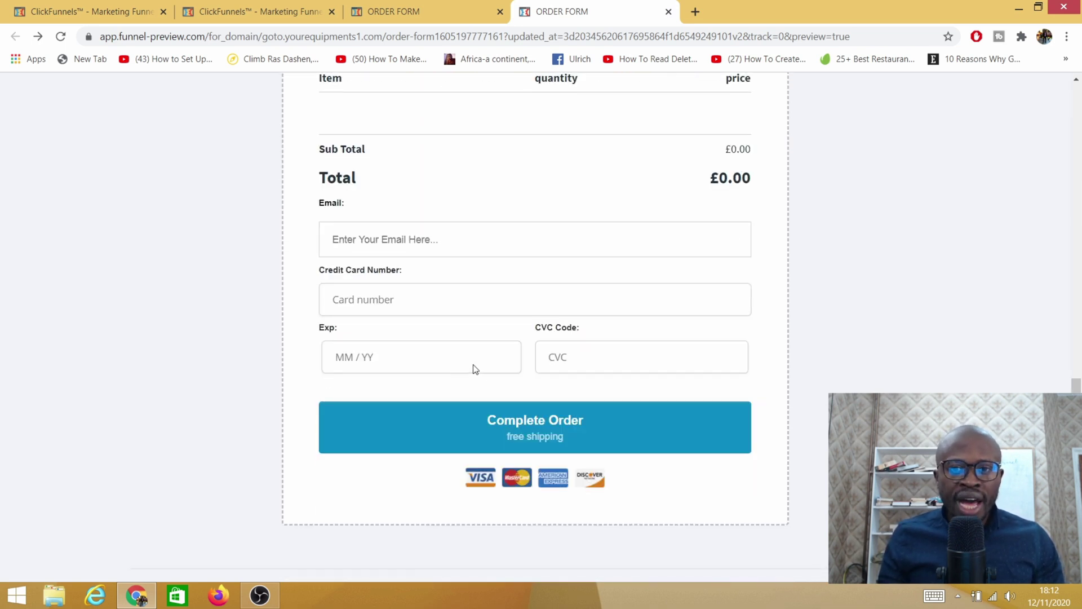
scroll(537, 400, "up", 18)
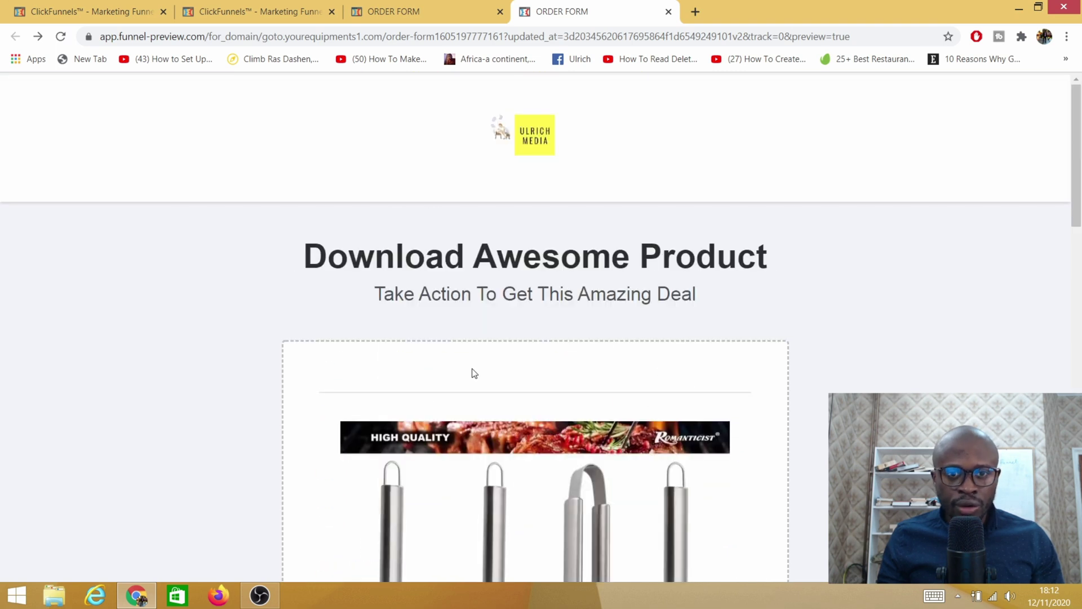
scroll(419, 317, "down", 18)
left_click(395, 240)
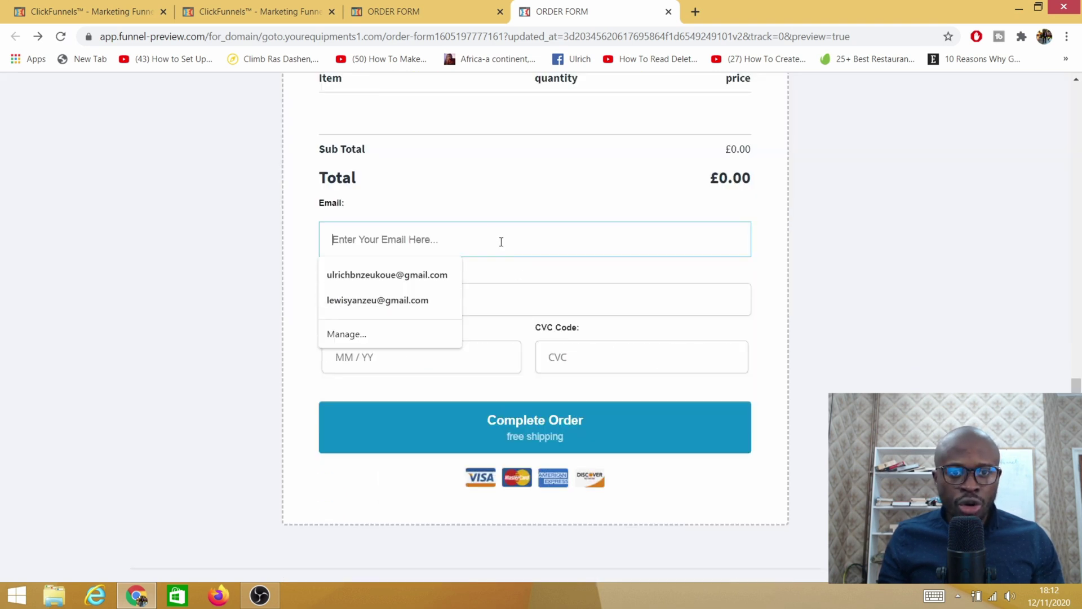
left_click(503, 310)
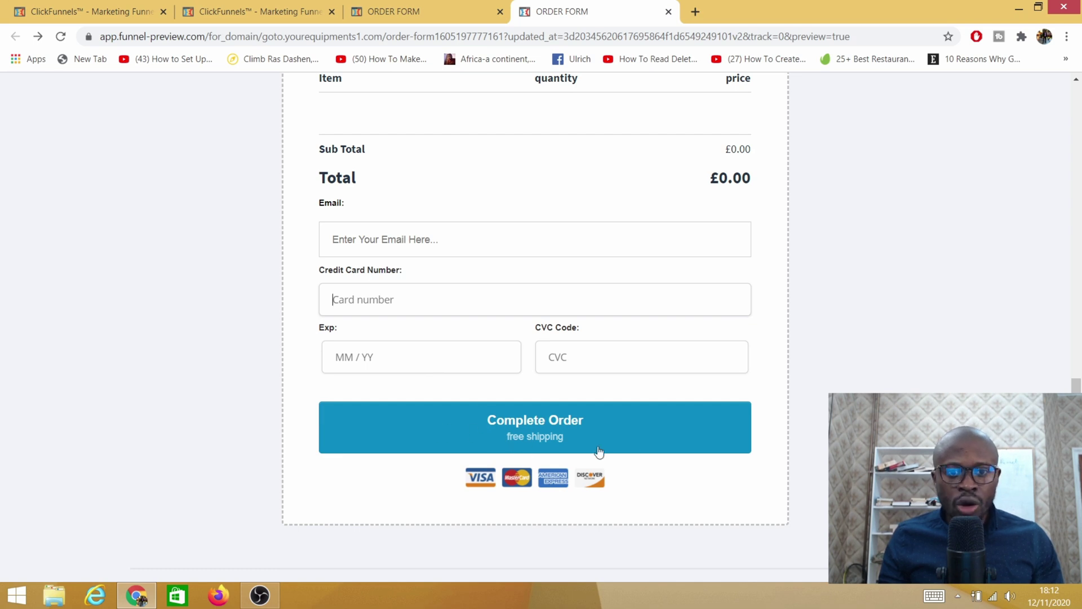
scroll(496, 422, "up", 9)
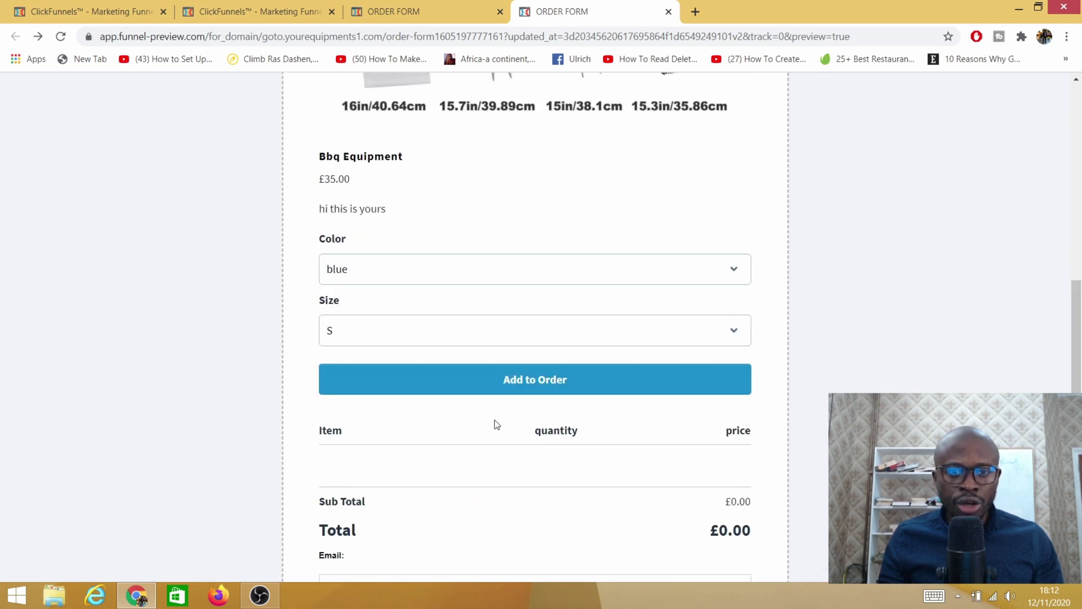
scroll(487, 392, "down", 6)
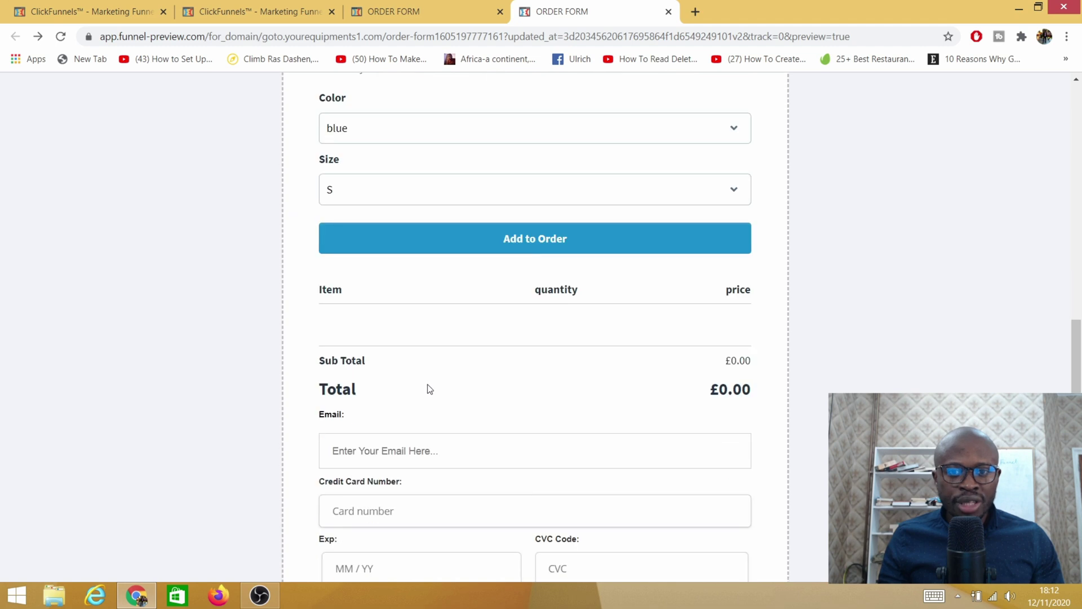
scroll(429, 389, "up", 13)
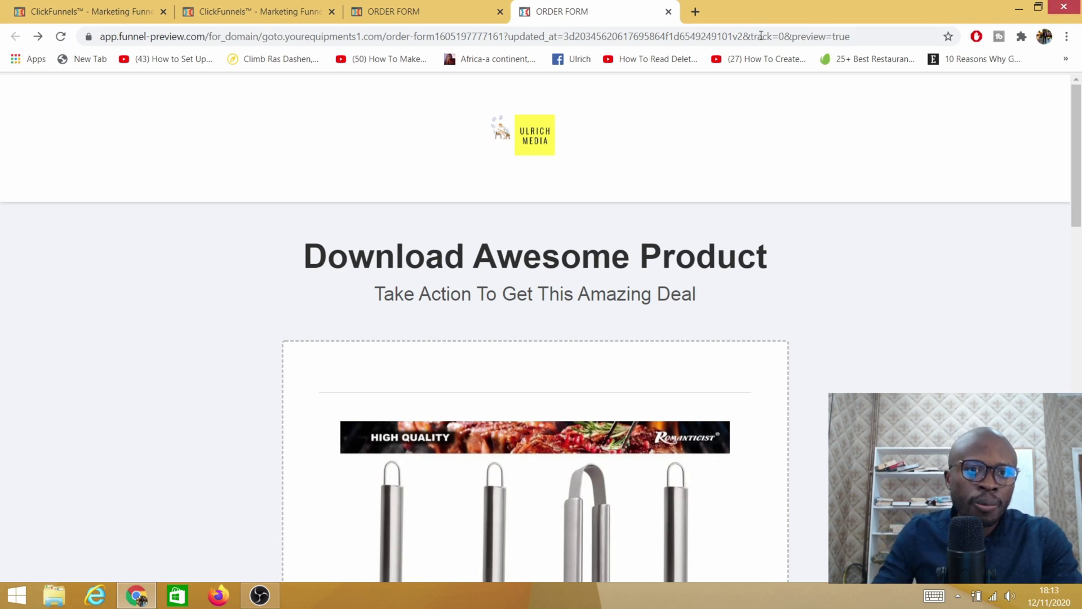
List the Order Form step's products: bbq equipment with variations (£35.00) and the SUMMER GLASSES bump.
left_click(265, 12)
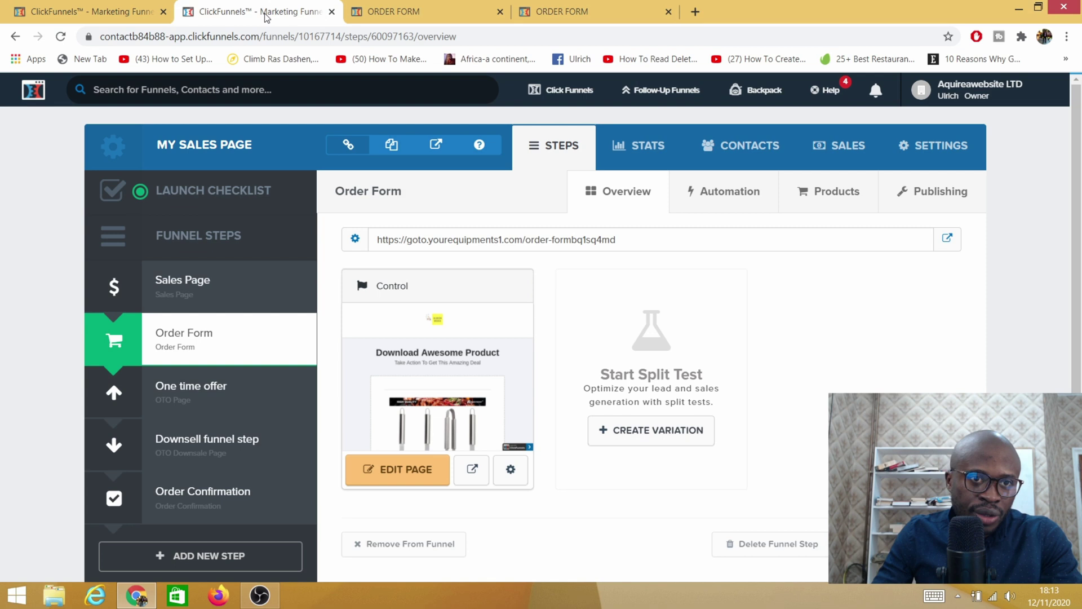
left_click(839, 198)
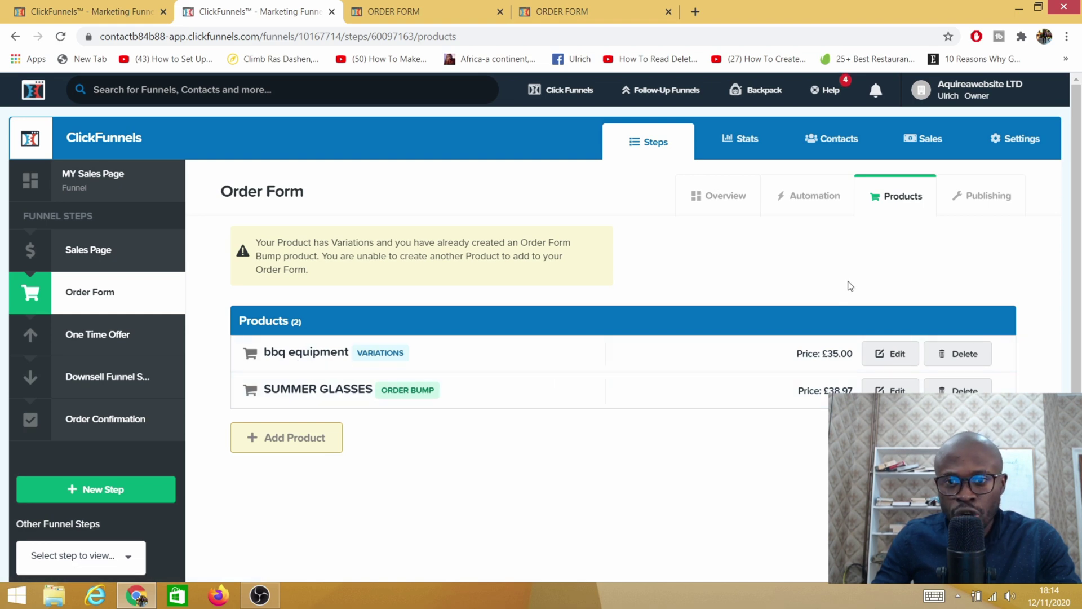
In the funnel settings, confirm the existing Stripe account stays selected in the Stripe Account dropdown.
left_click(1003, 141)
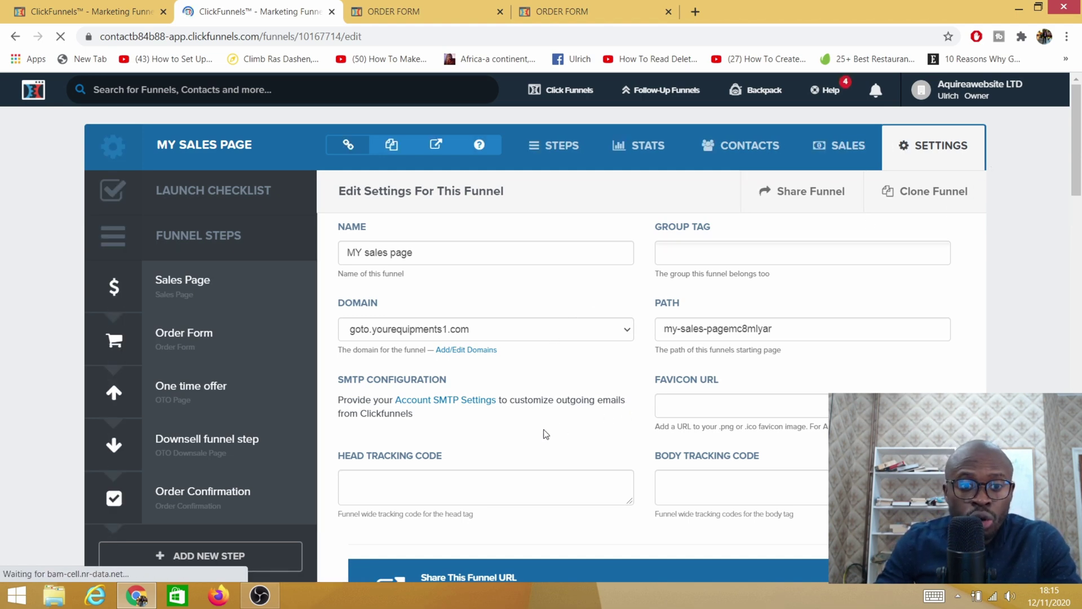
scroll(545, 434, "down", 3)
scroll(557, 346, "down", 10)
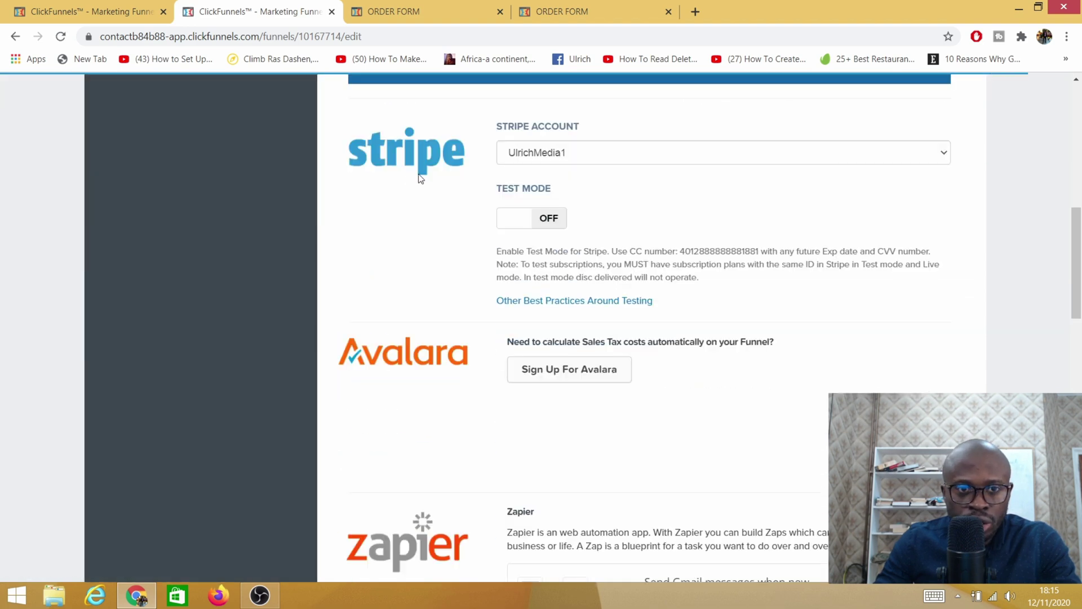
left_click(925, 158)
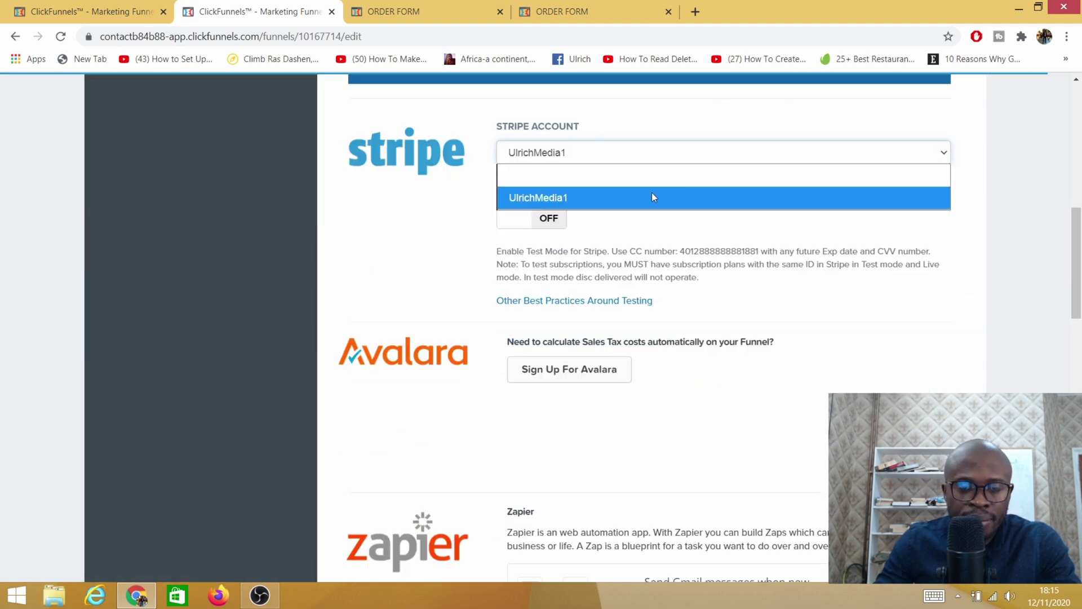
left_click(618, 207)
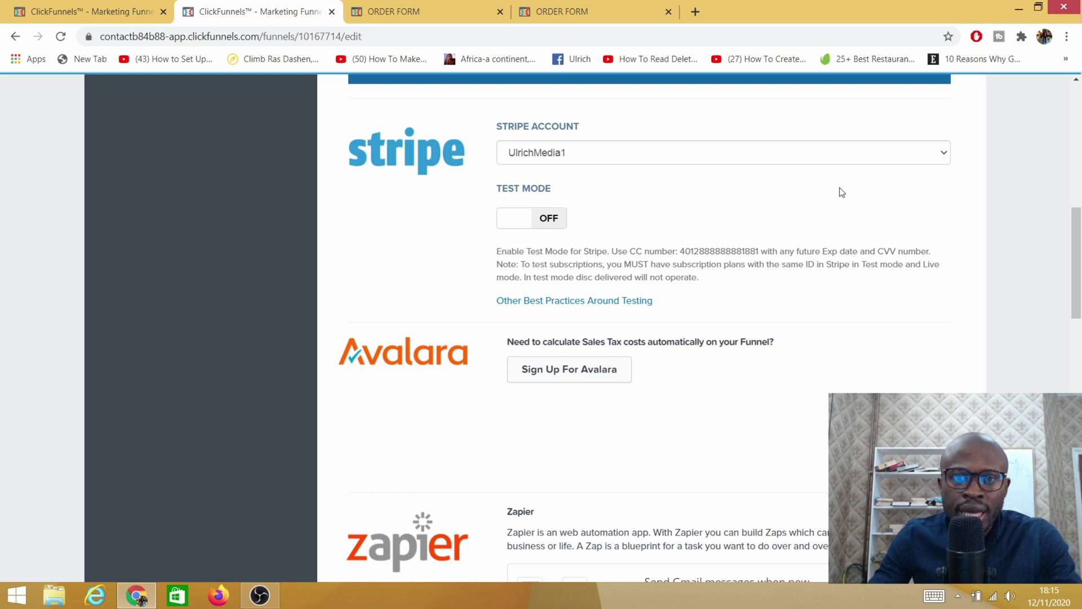
left_click(931, 156)
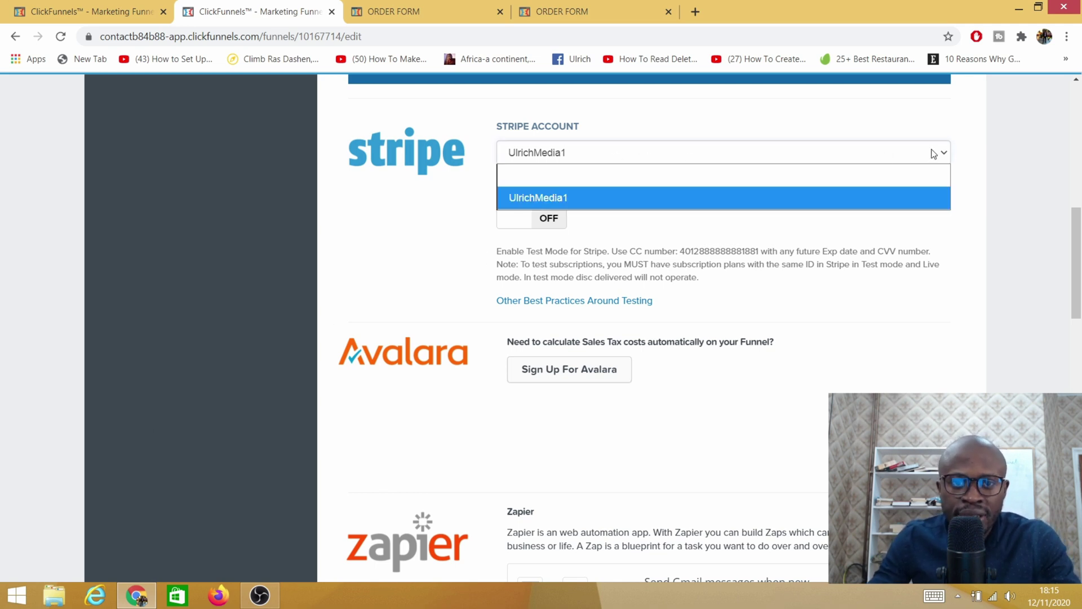
left_click(796, 198)
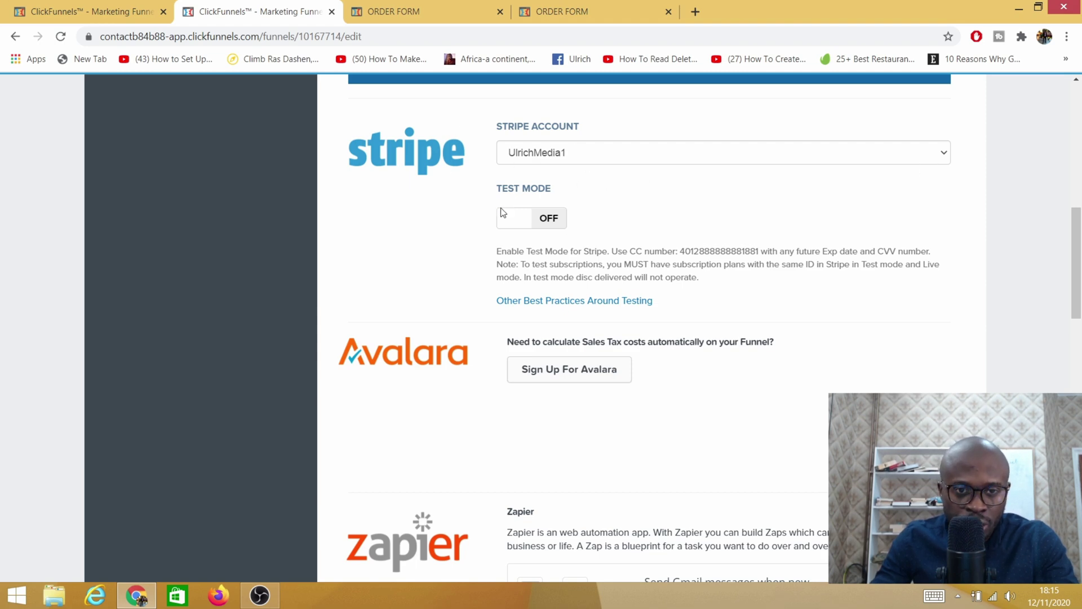
Review the remaining integration settings to confirm test mode stays off.
scroll(652, 302, "down", 13)
scroll(649, 372, "up", 20)
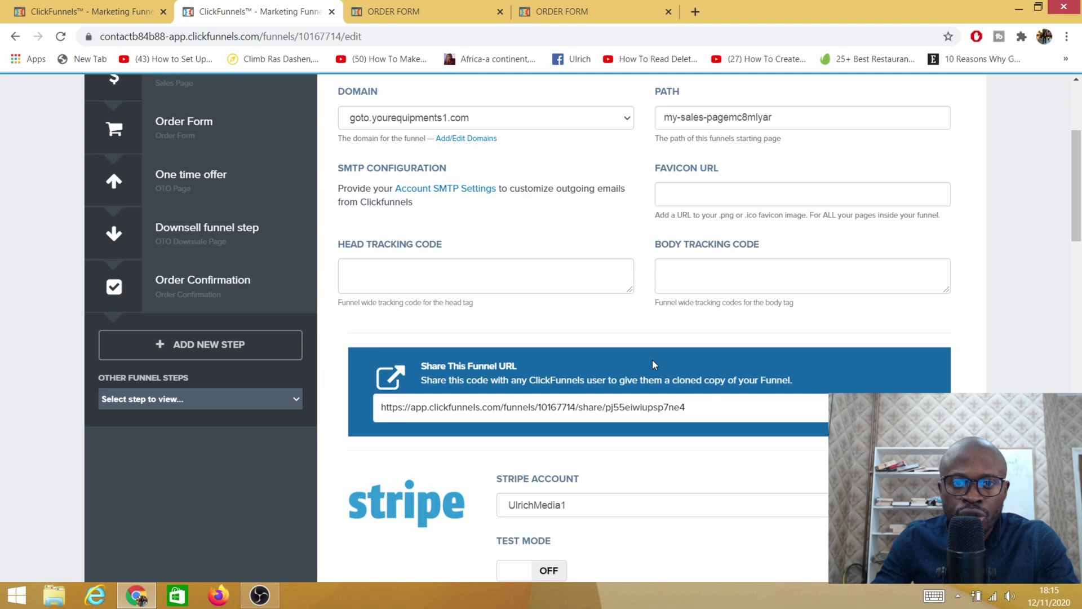
scroll(634, 445, "up", 4)
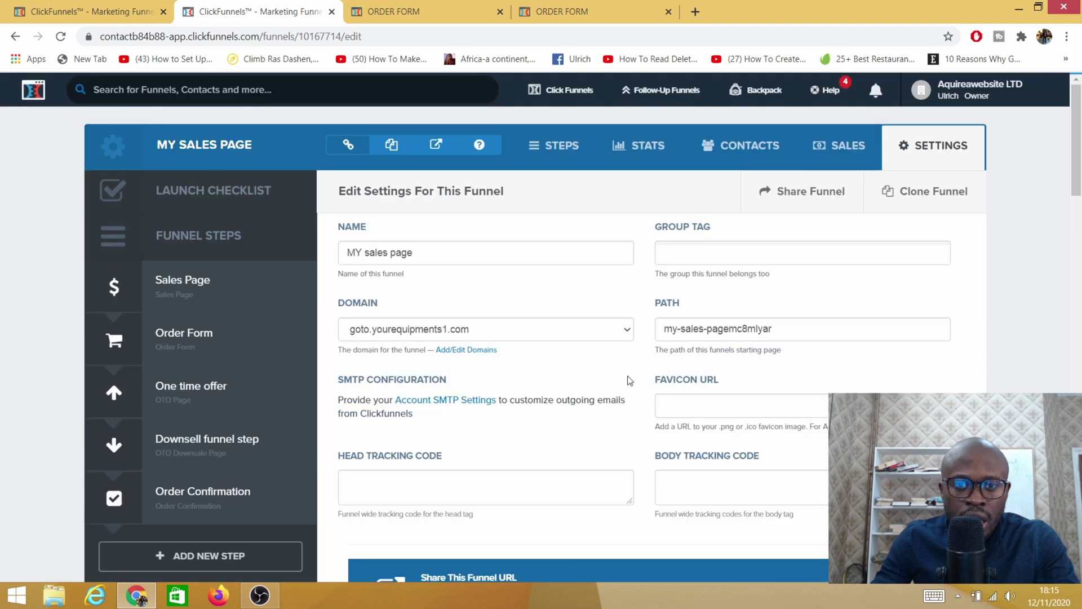
scroll(630, 380, "down", 20)
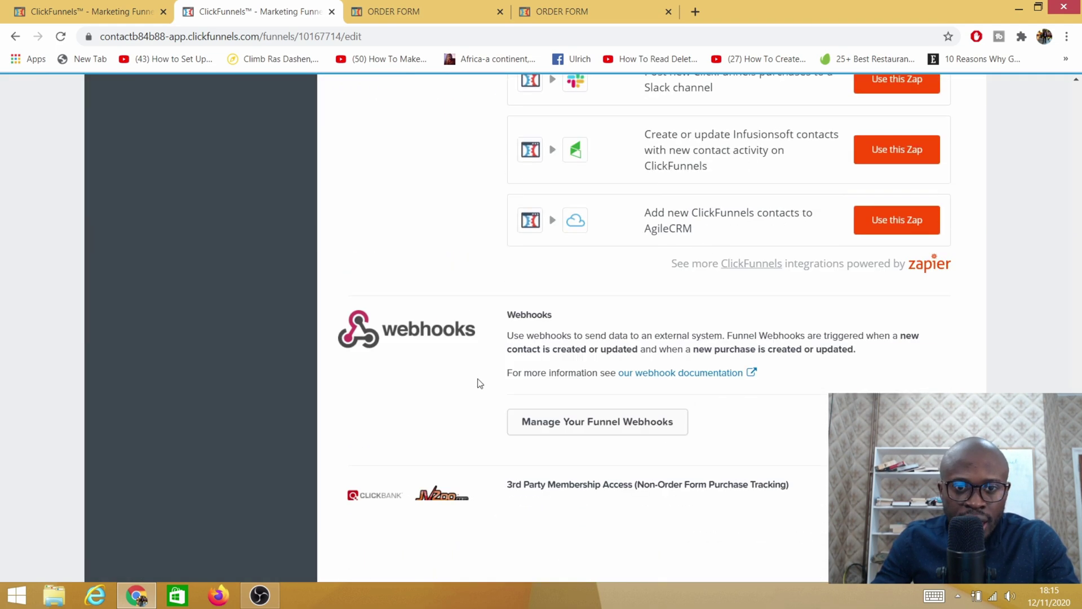
scroll(479, 383, "down", 3)
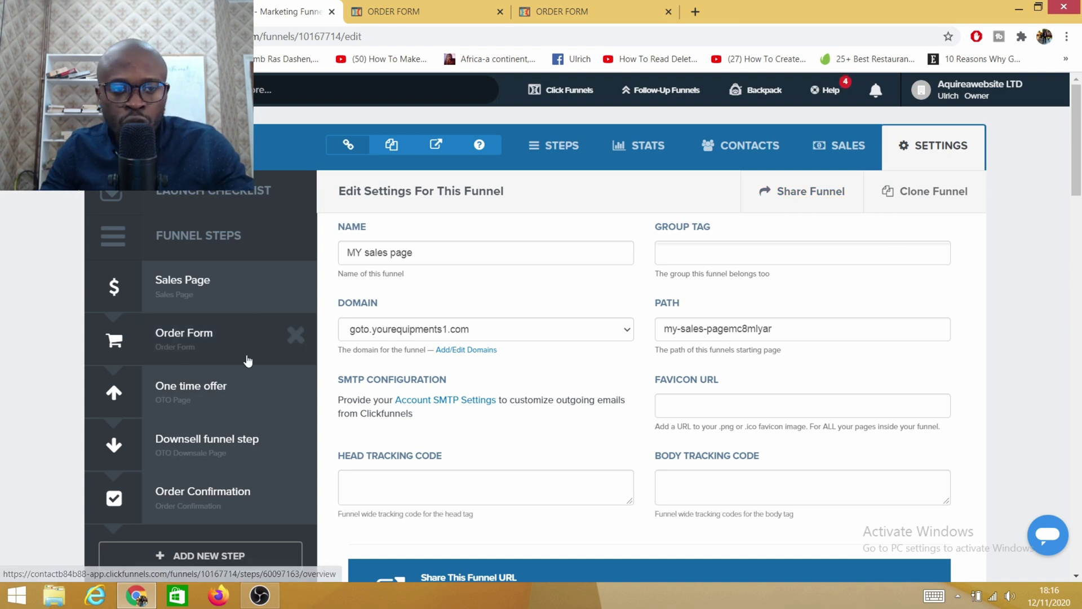
left_click(175, 344)
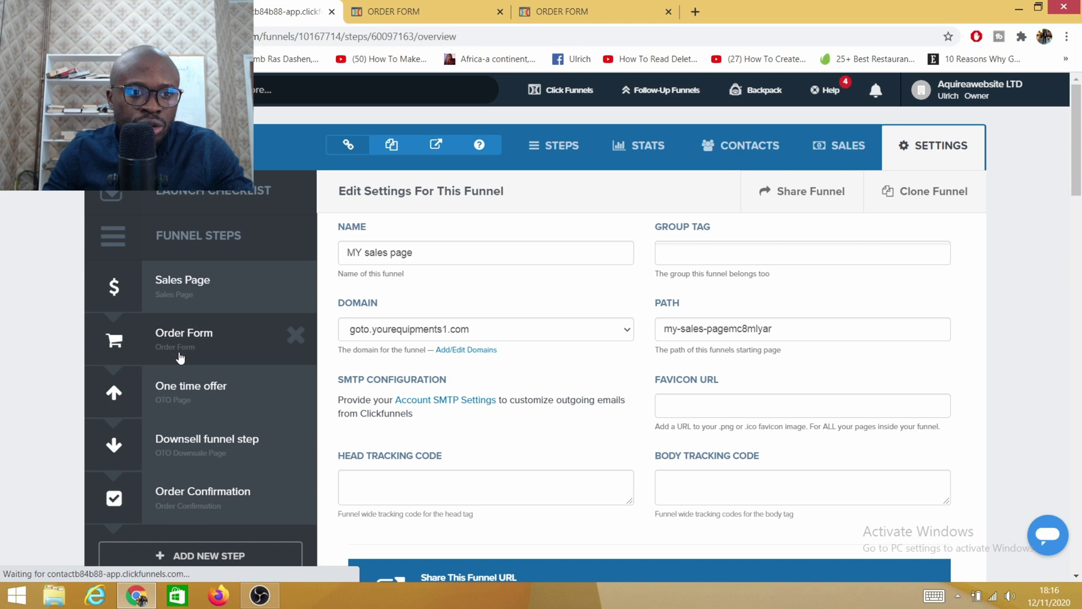
left_click(415, 14)
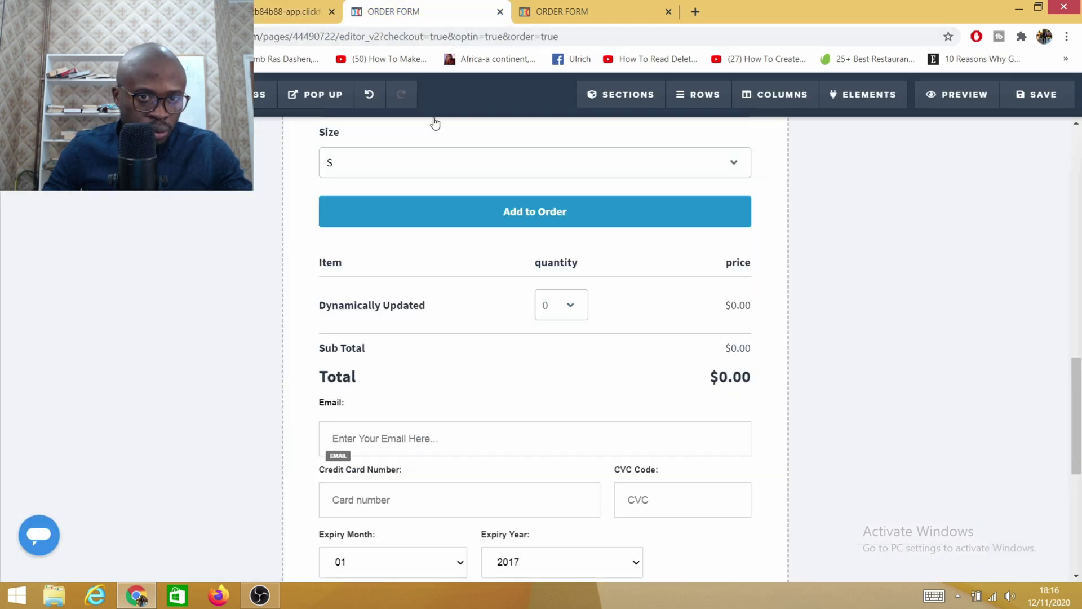
mouse_move(475, 299)
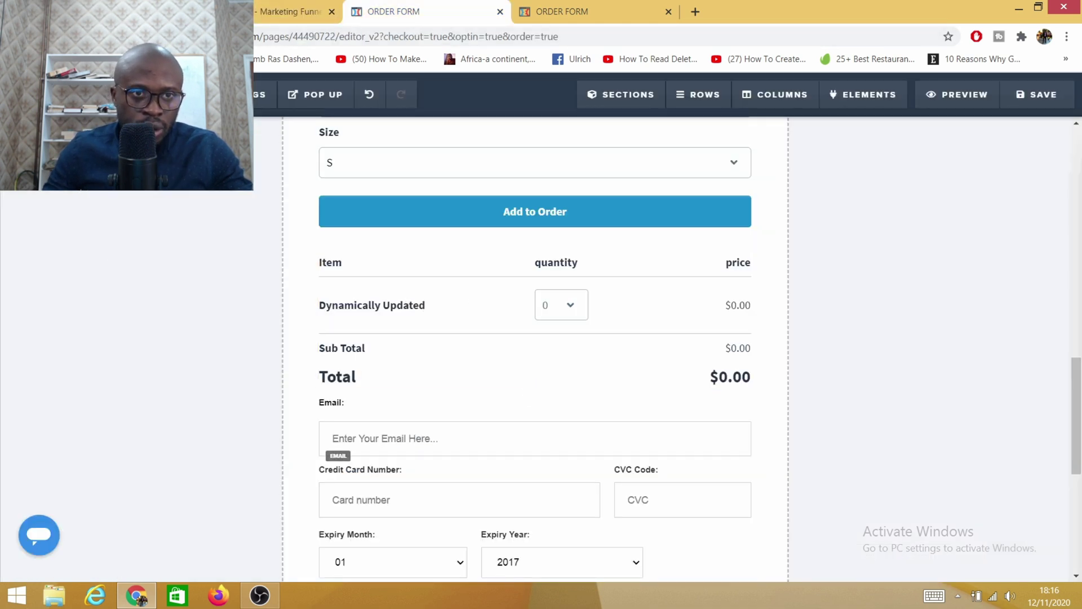
left_click(265, 13)
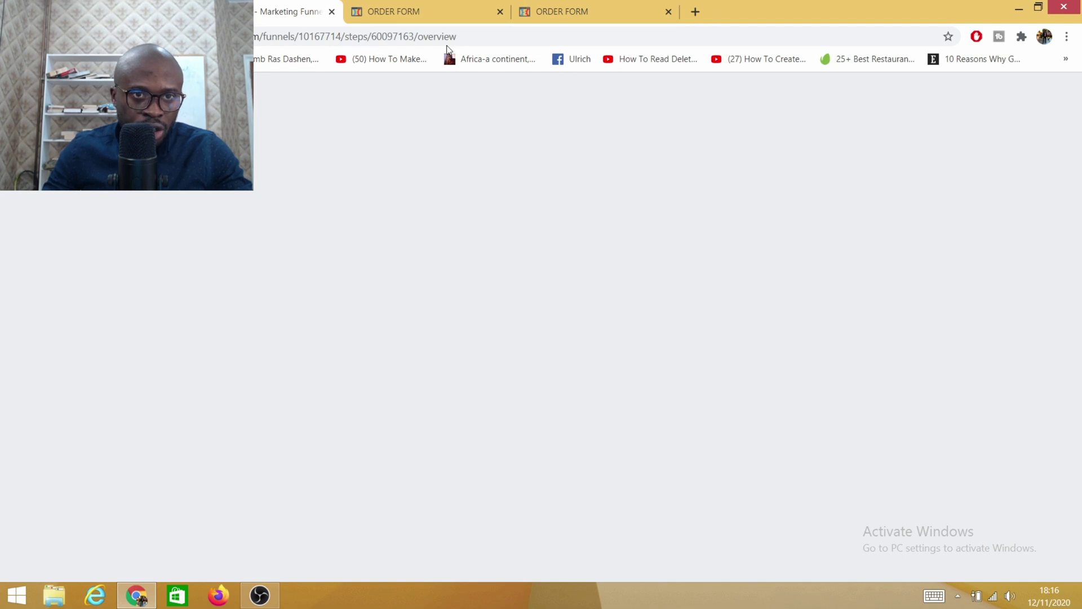
left_click(425, 7)
scroll(806, 352, "up", 1)
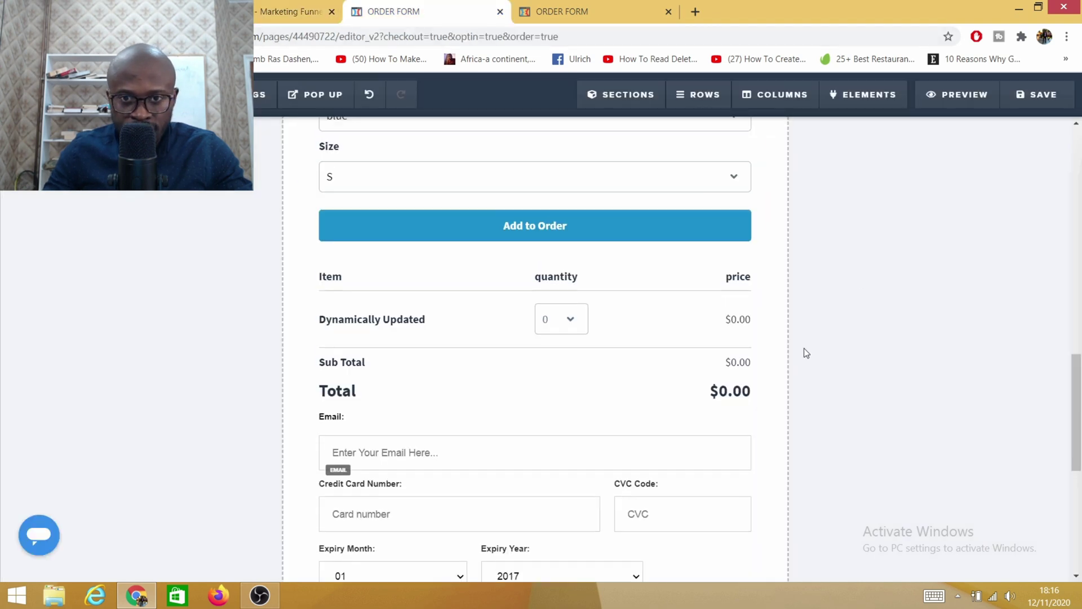
scroll(805, 352, "up", 10)
scroll(583, 243, "down", 2)
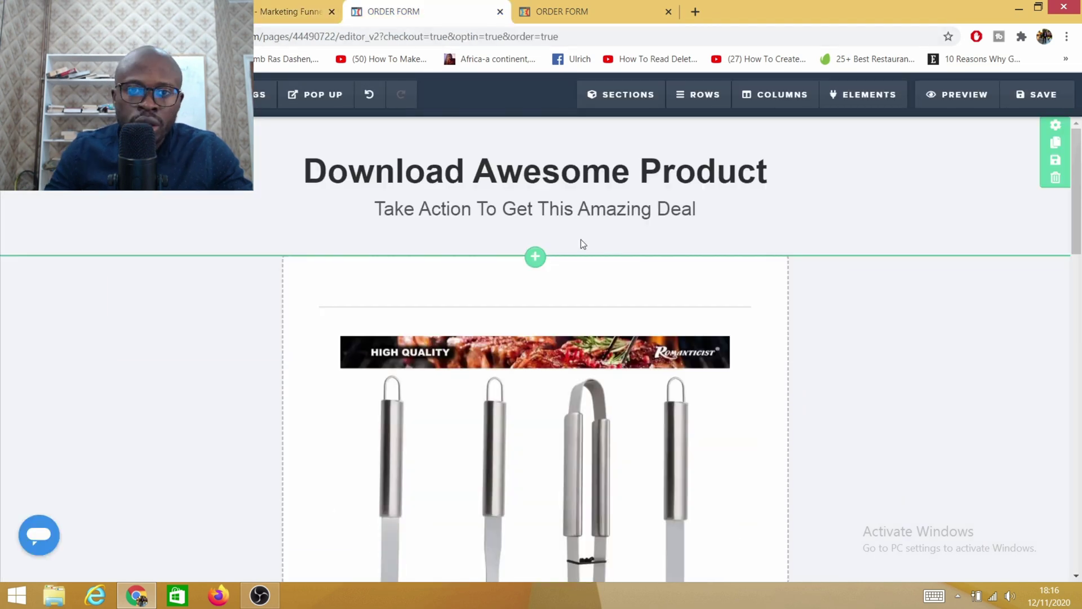
scroll(583, 243, "down", 15)
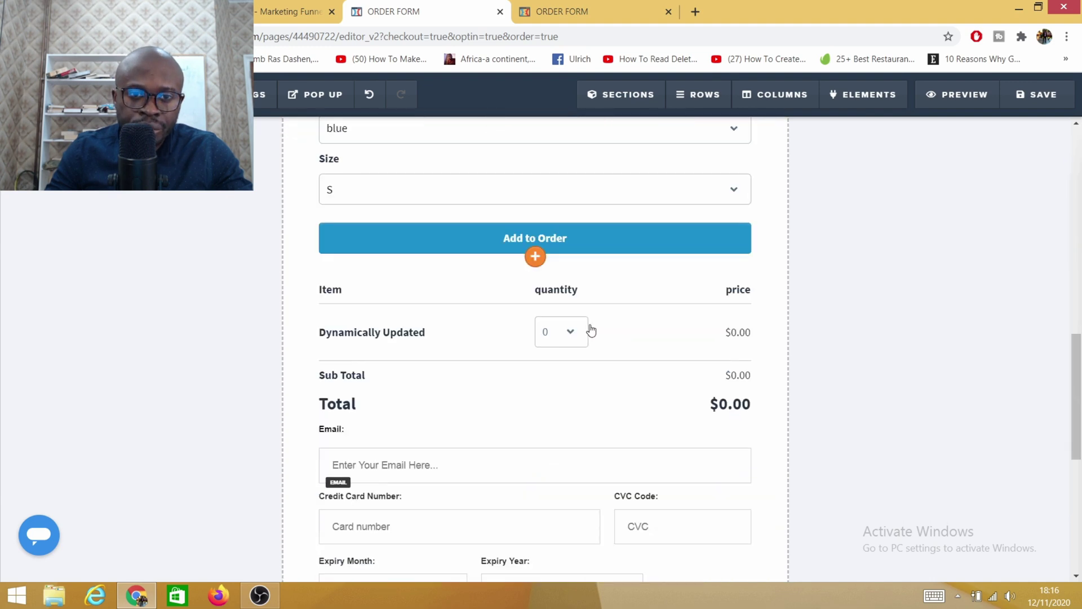
scroll(565, 321, "up", 15)
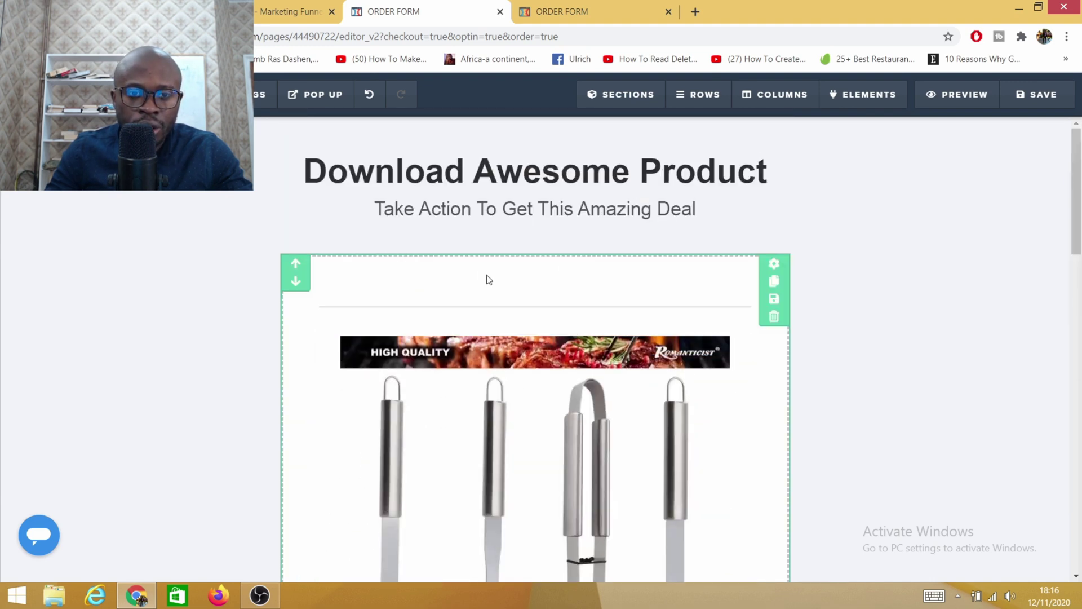
scroll(488, 280, "down", 20)
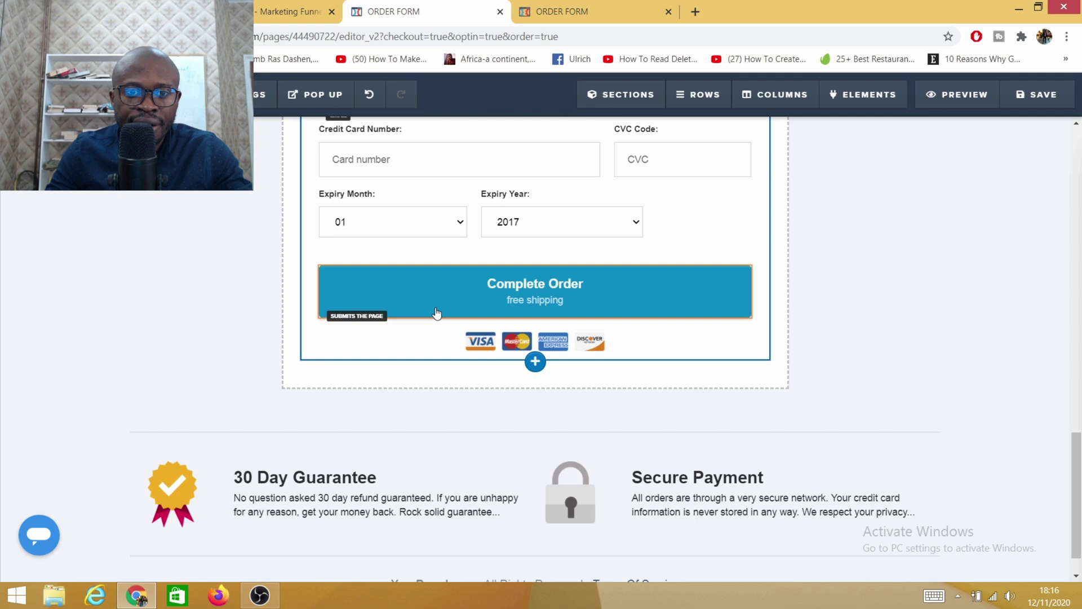
scroll(418, 315, "up", 15)
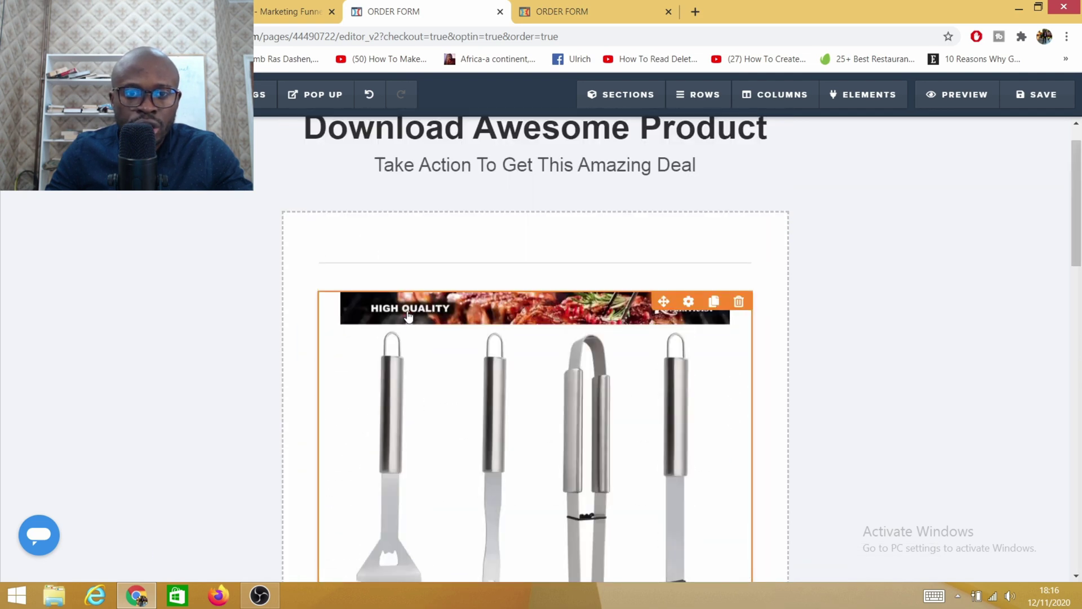
scroll(409, 312, "down", 4)
scroll(490, 330, "up", 1)
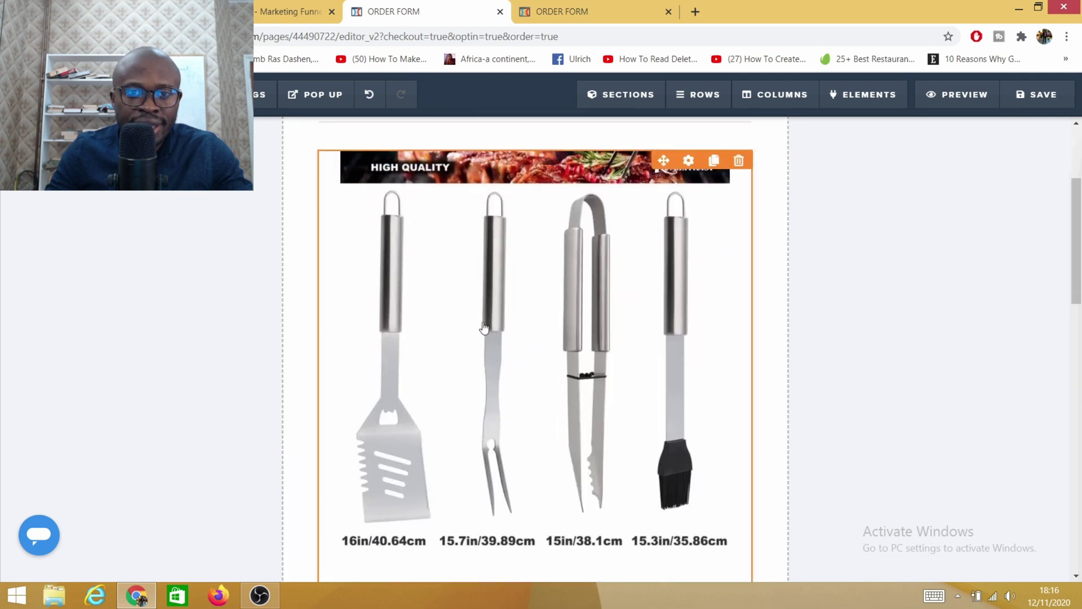
scroll(556, 246, "up", 2)
scroll(555, 247, "up", 1)
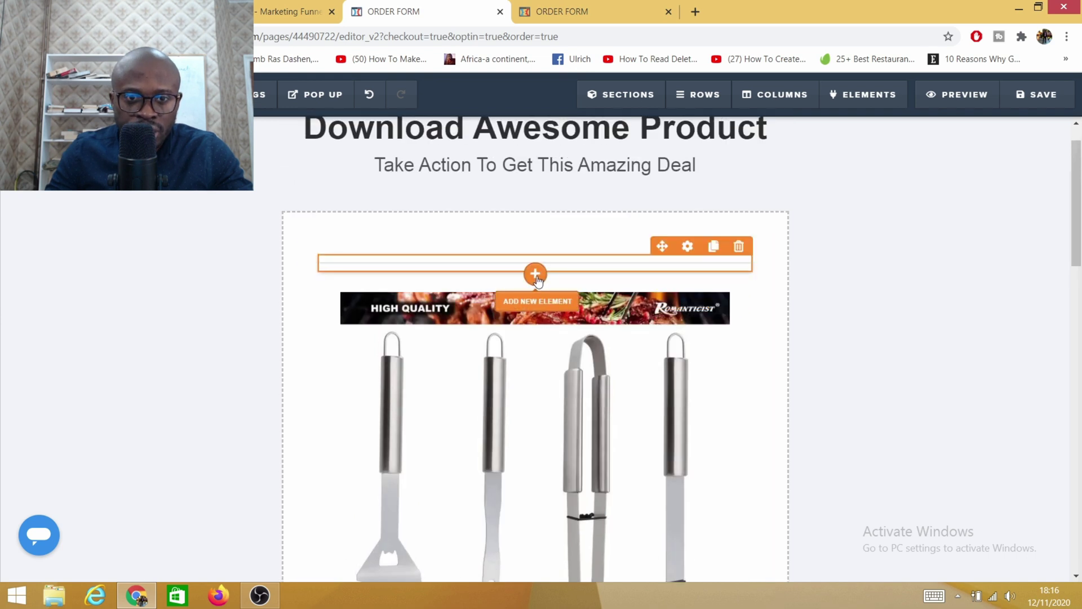
left_click(536, 274)
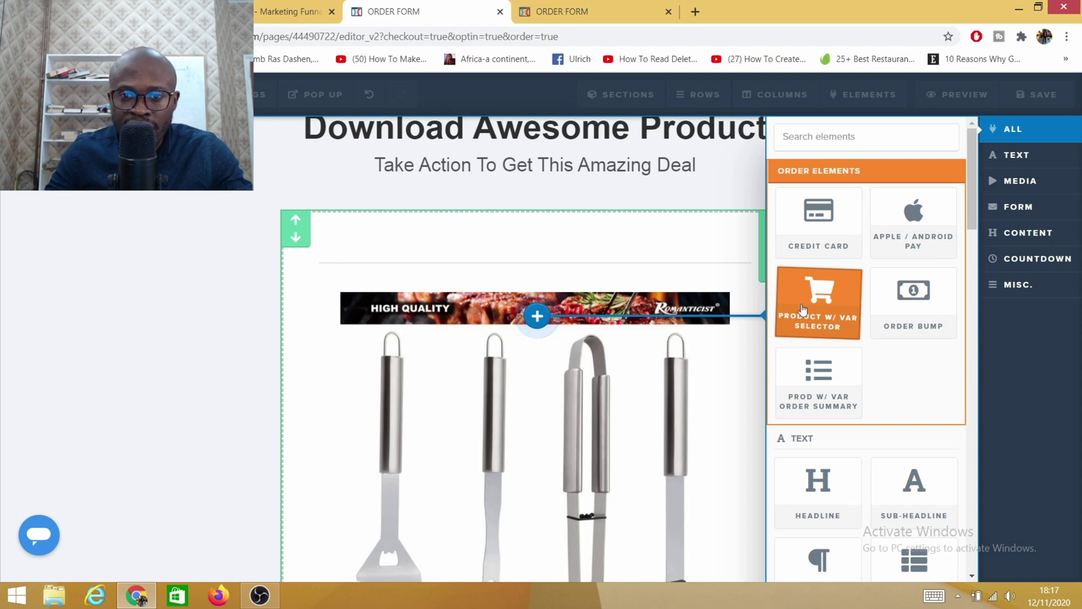
left_click(502, 265)
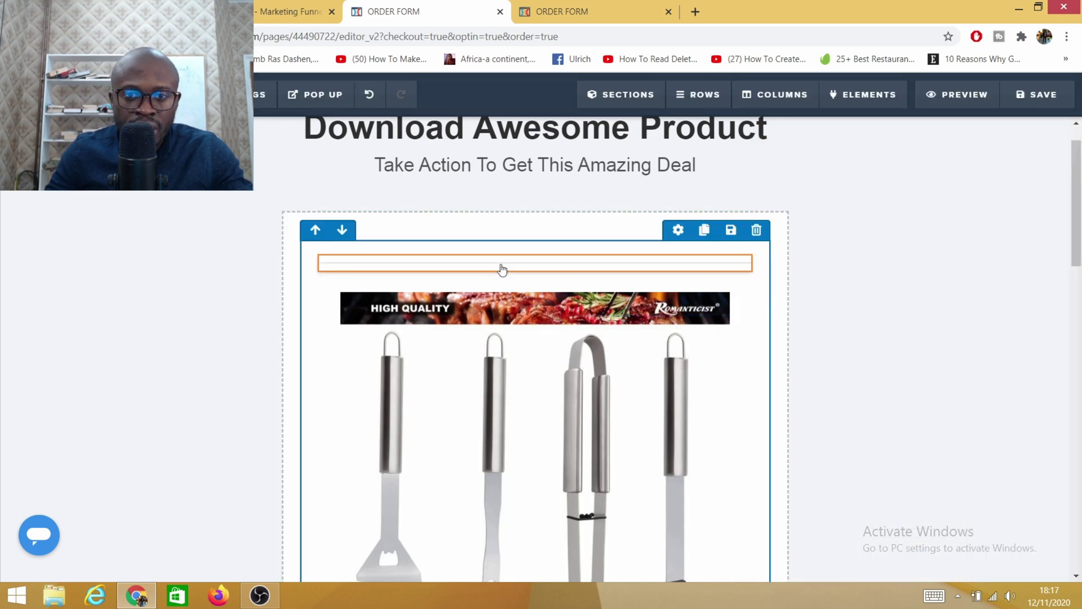
scroll(586, 377, "down", 2)
scroll(586, 377, "down", 7)
scroll(520, 390, "down", 3)
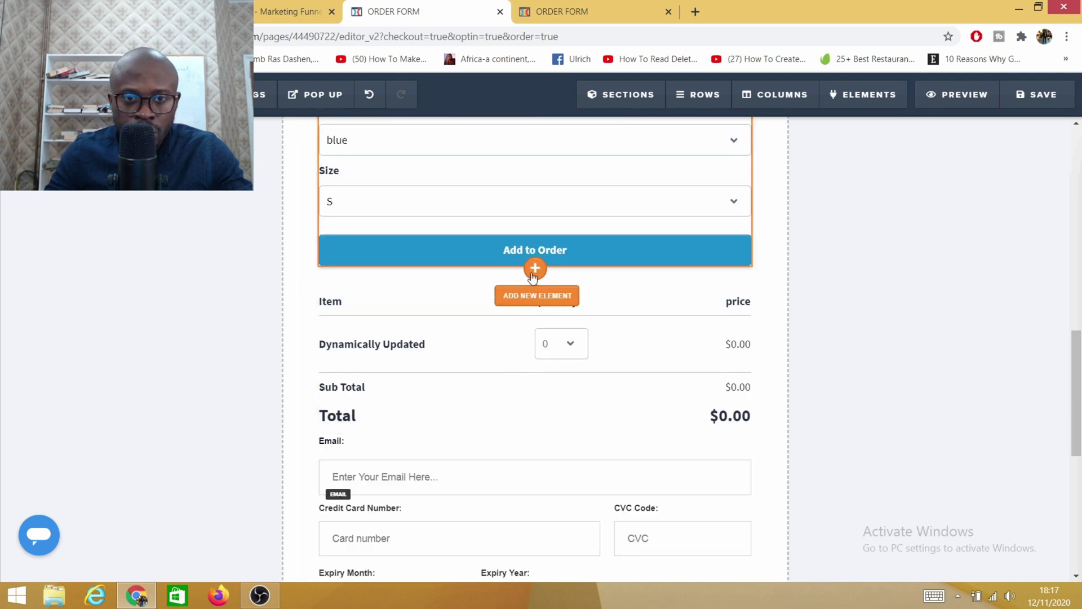
left_click(535, 269)
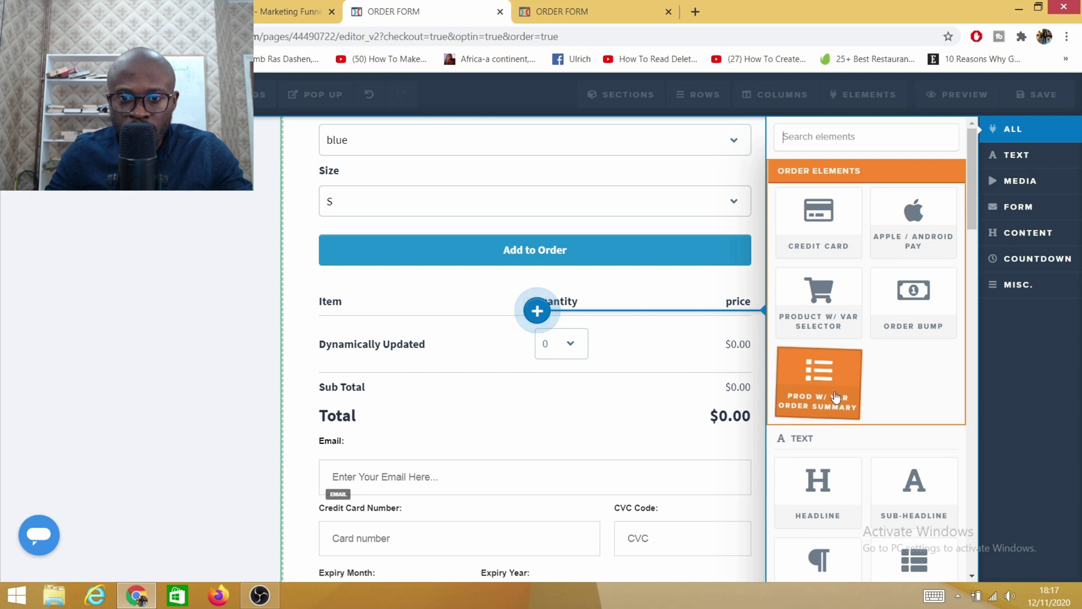
left_click(422, 307)
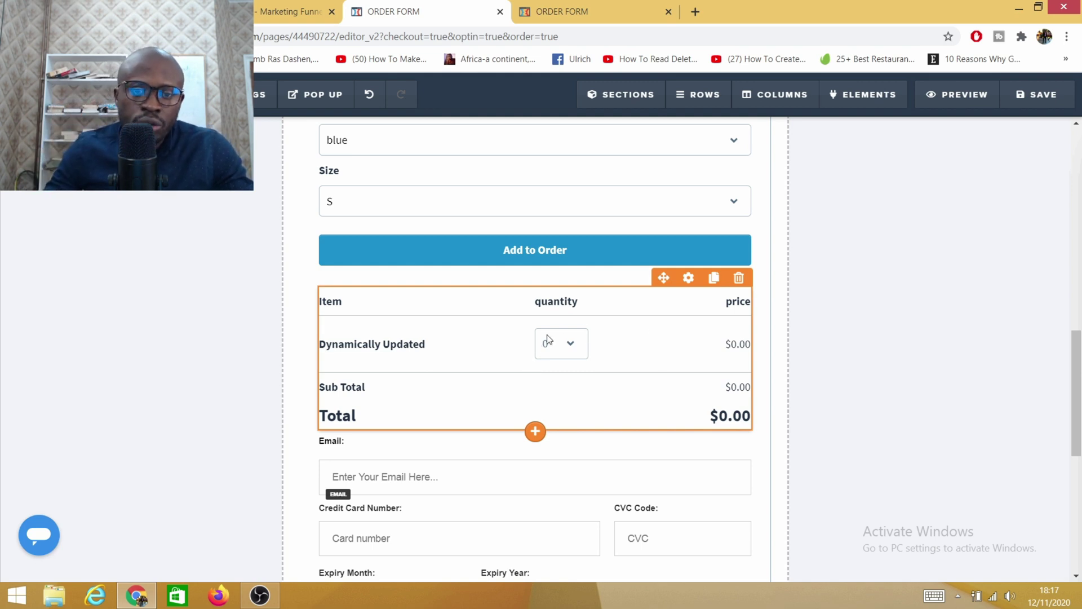
Inspect the Email input's and Credit Card element's settings in the editor, leaving them unchanged.
scroll(547, 338, "down", 3)
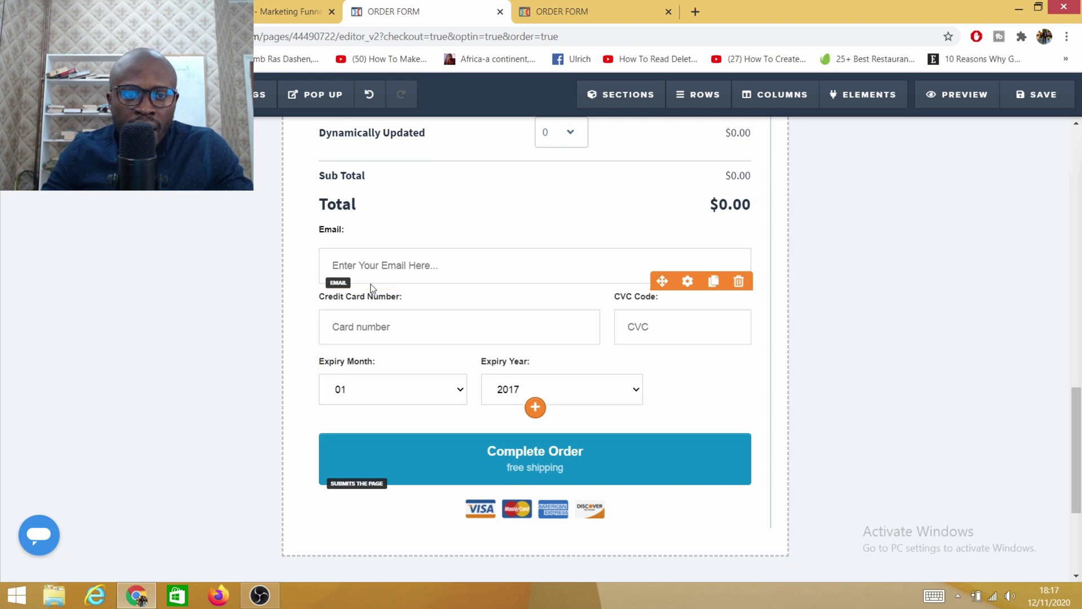
left_click(436, 268)
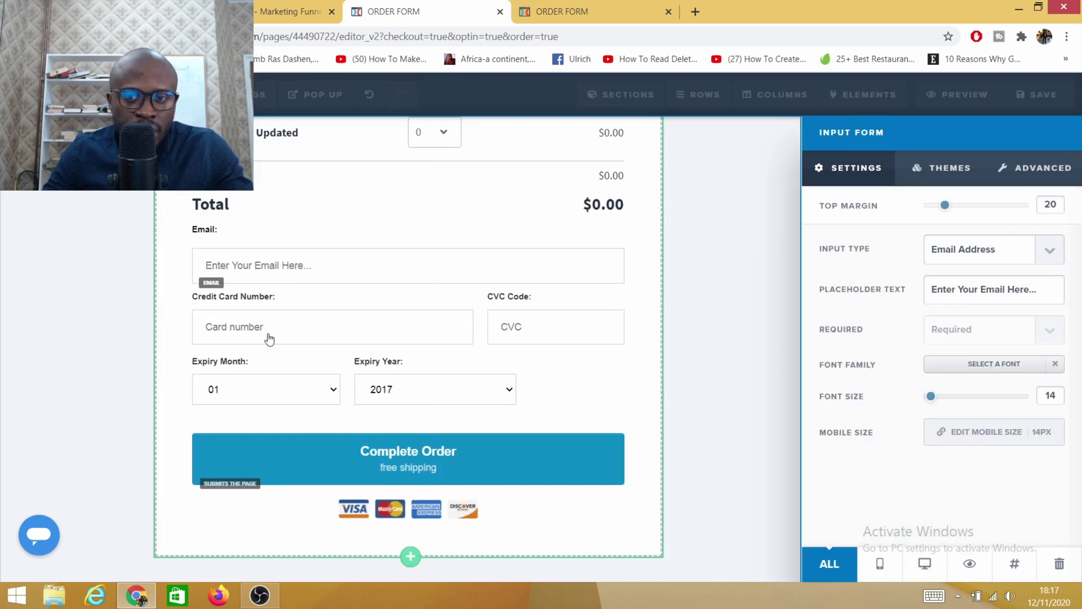
left_click(283, 322)
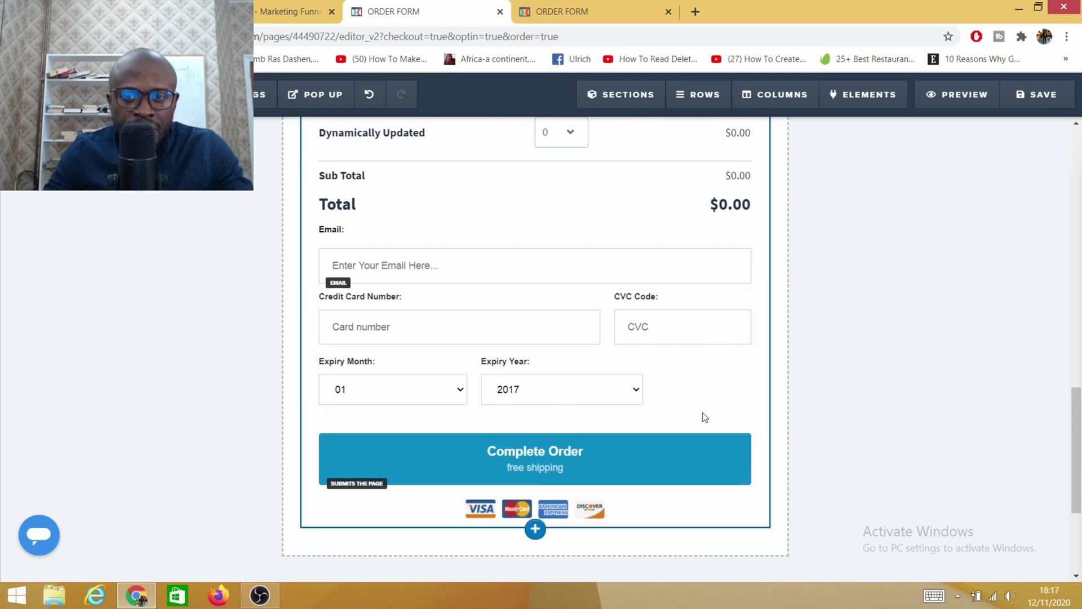
left_click(639, 331)
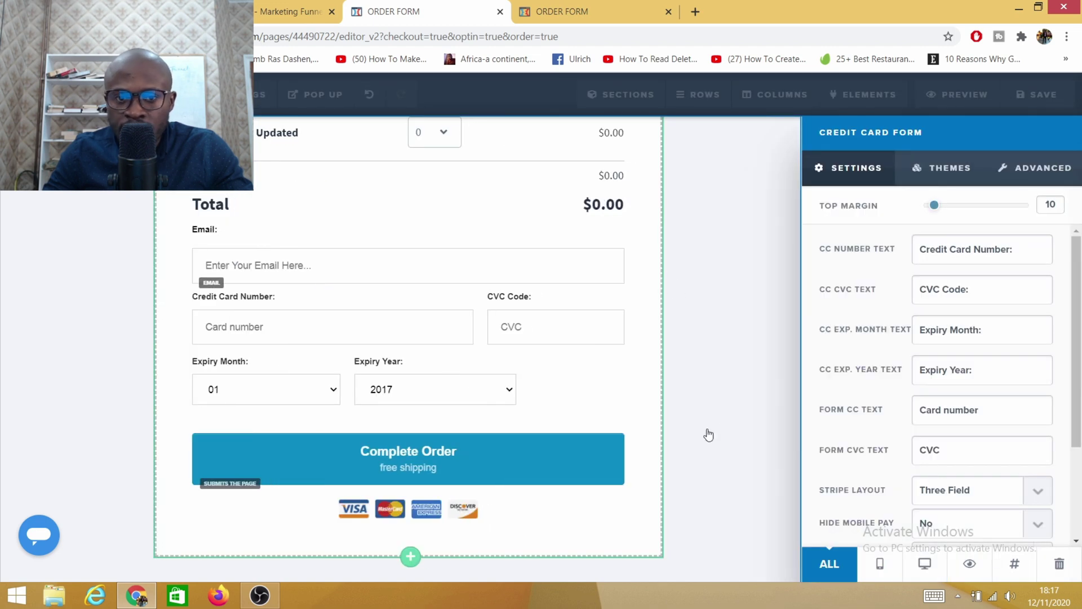
left_click(603, 384)
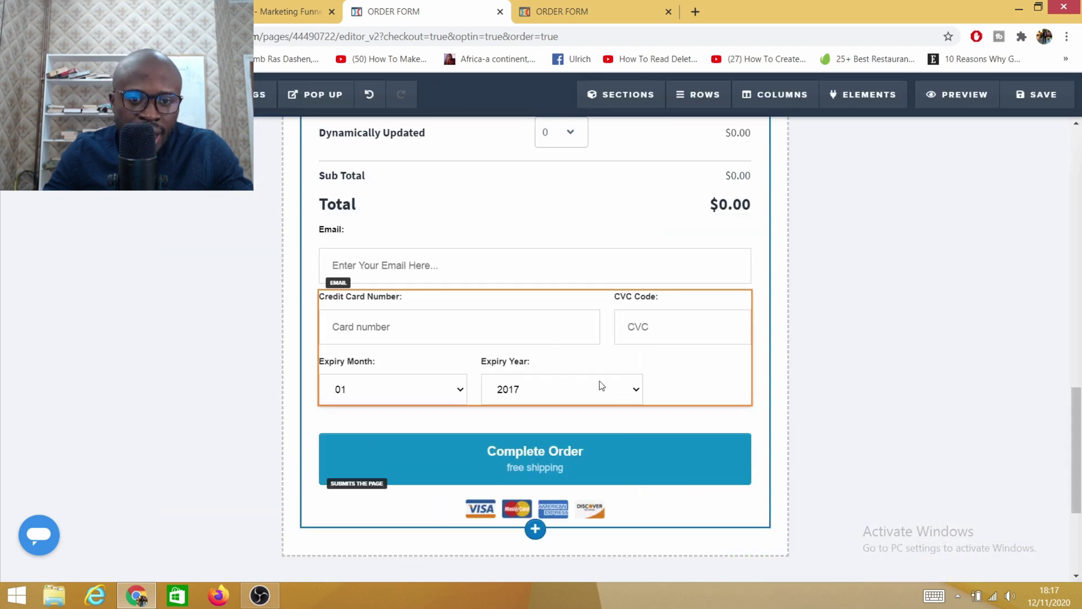
Keep the Complete Order button's action on Submit Order / Submit Form after trying Go To Next Step.
left_click(540, 462)
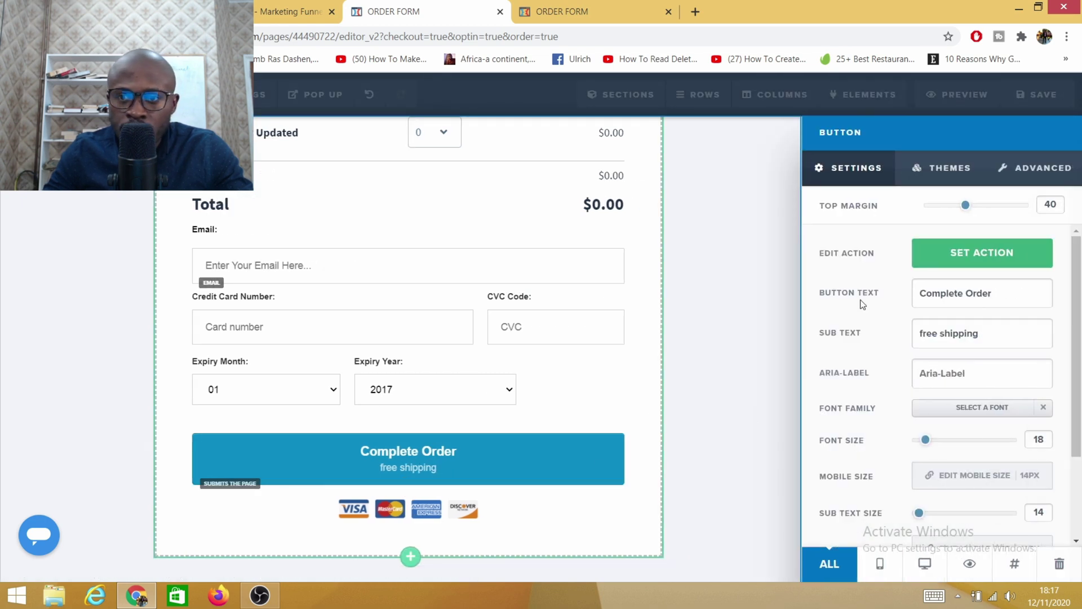
left_click(973, 264)
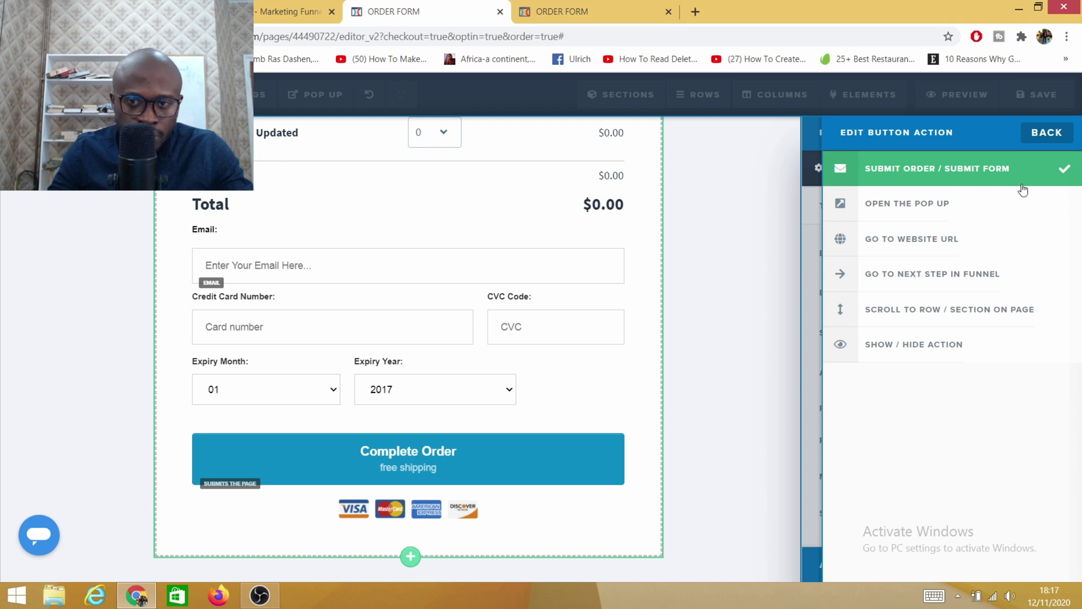
left_click(958, 273)
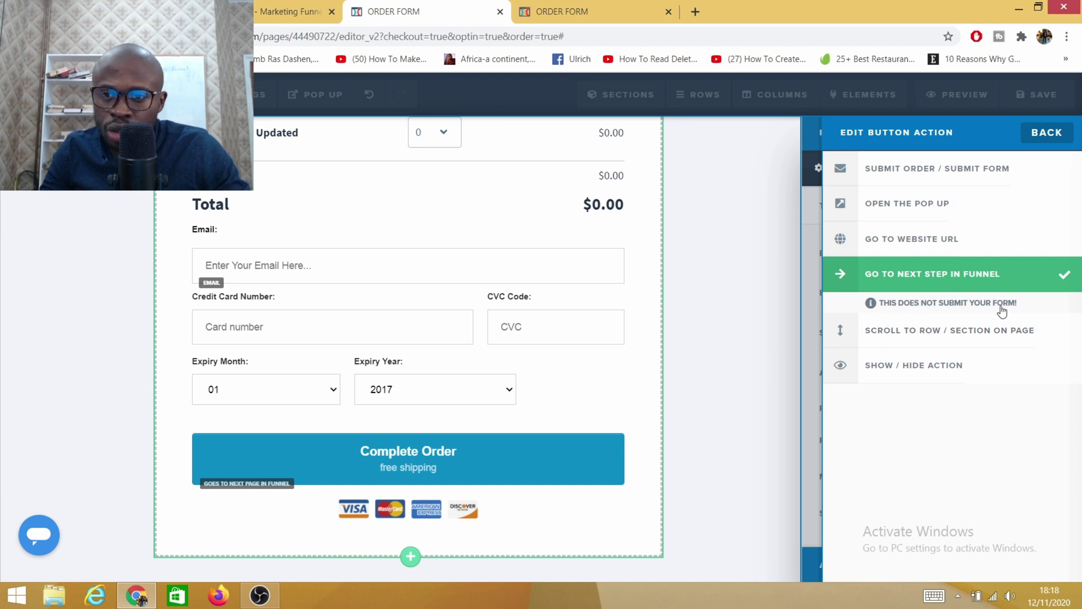
left_click(887, 172)
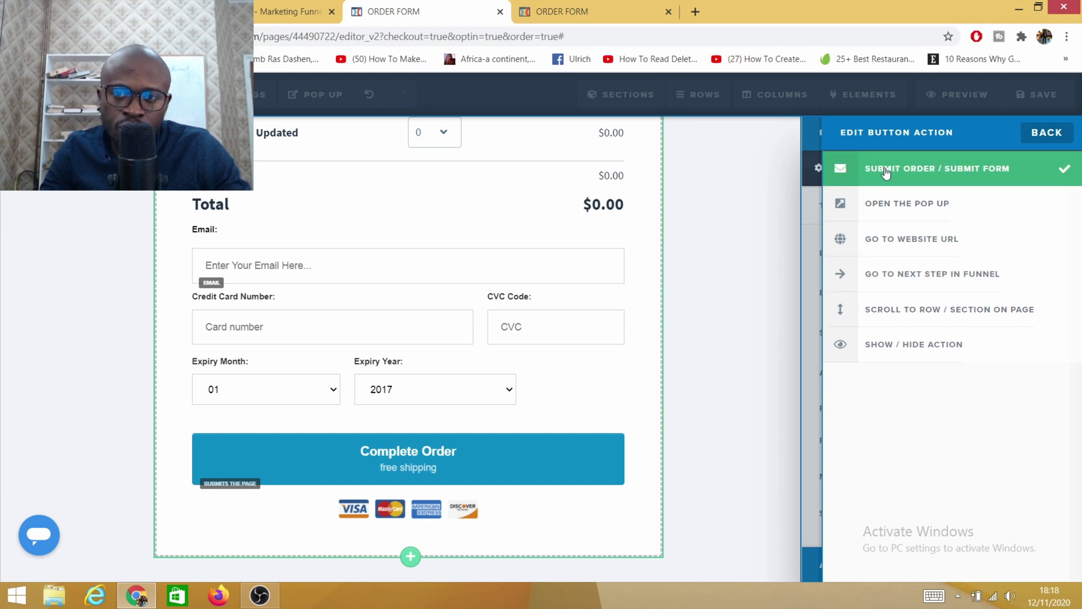
left_click(735, 298)
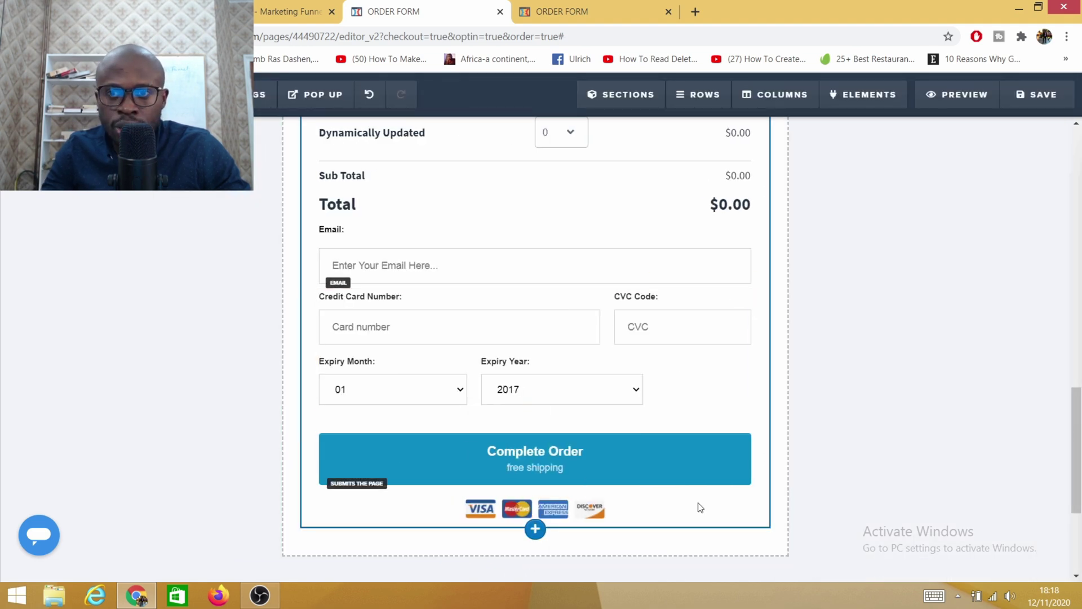
scroll(738, 419, "up", 15)
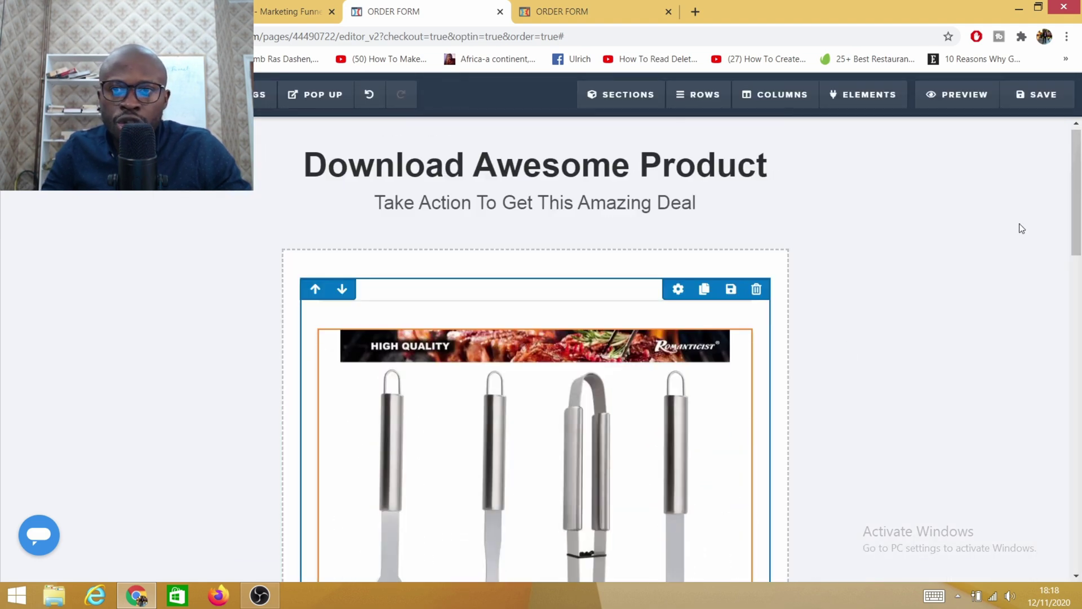
scroll(393, 395, "down", 15)
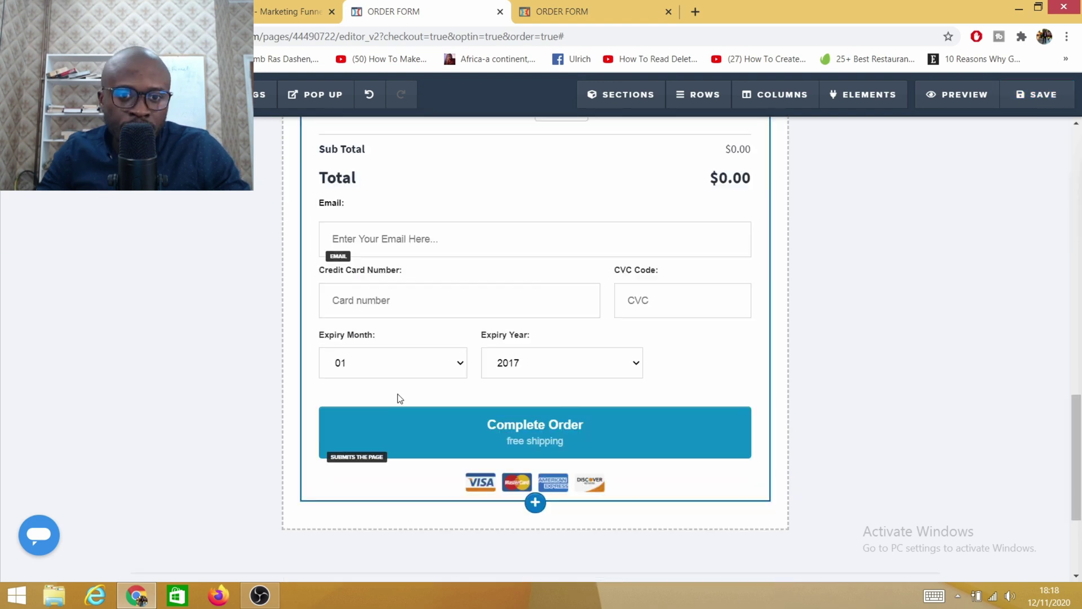
scroll(390, 399, "up", 15)
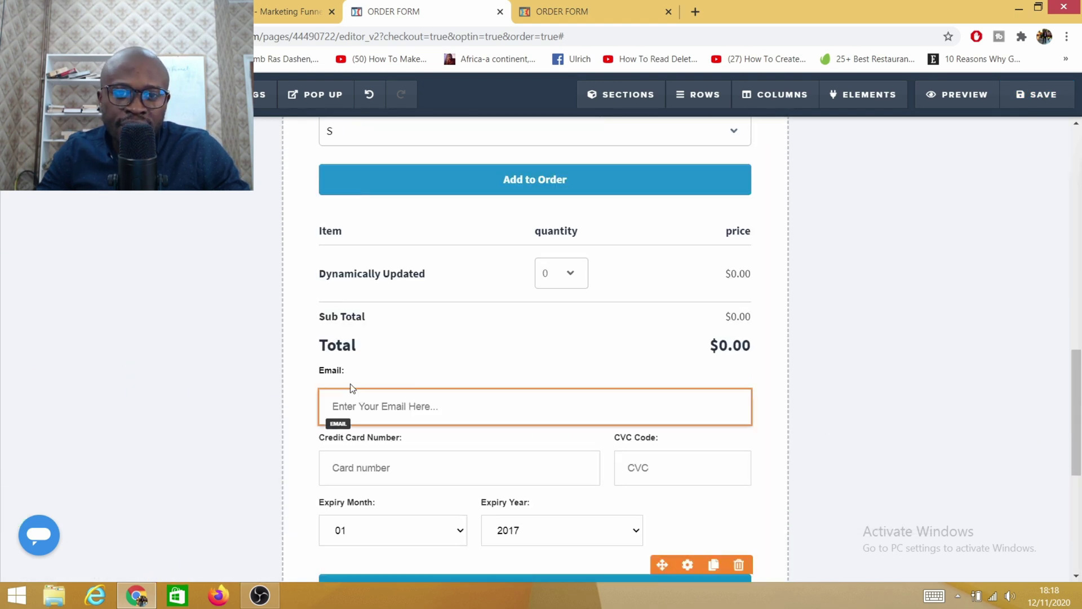
scroll(266, 358, "up", 10)
mouse_move(260, 94)
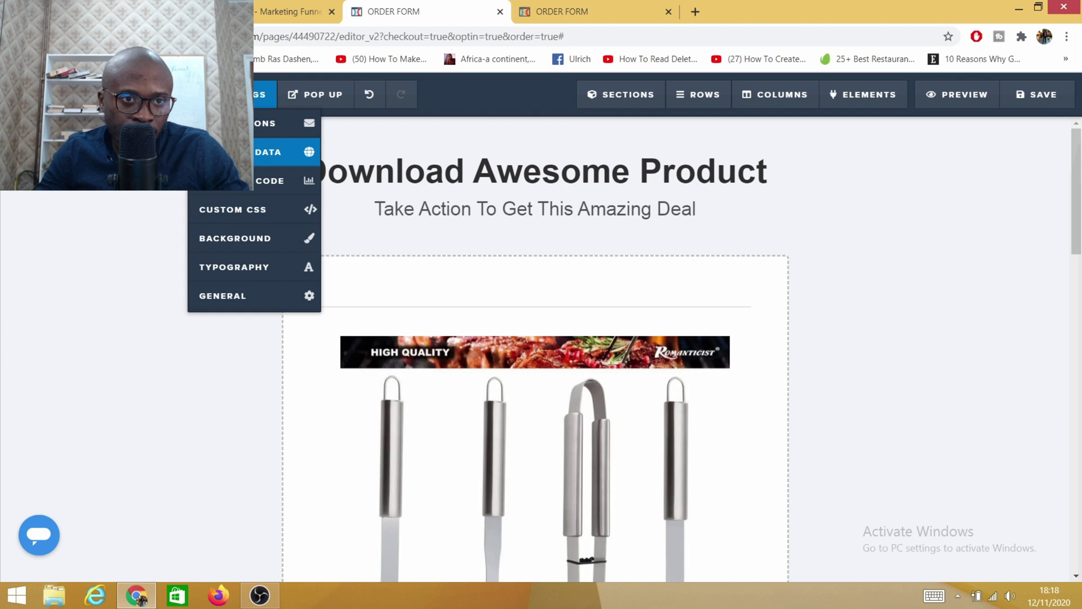
left_click(223, 296)
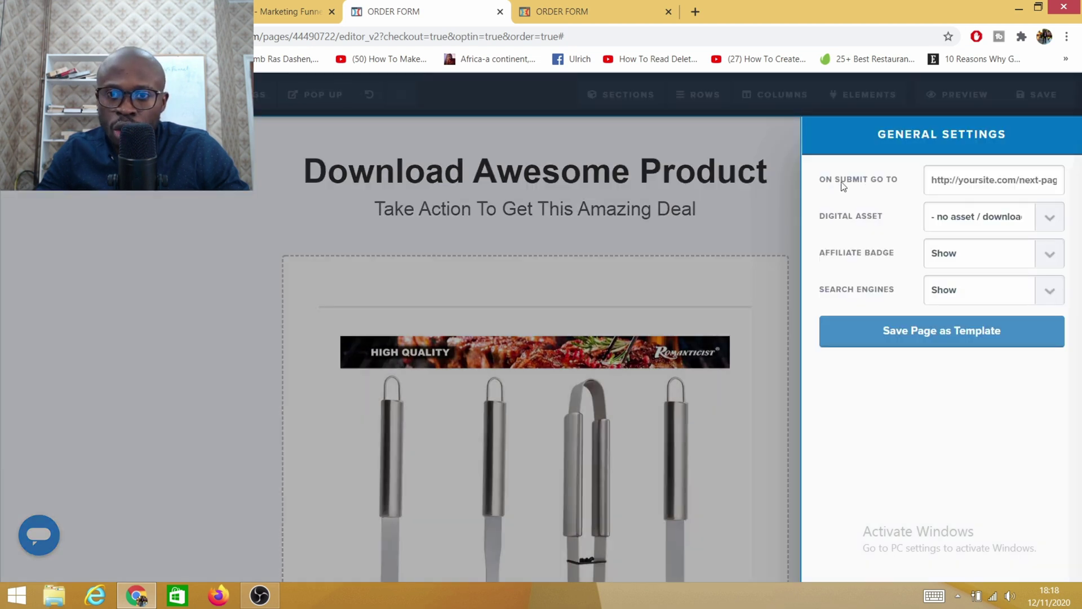
left_click(965, 183)
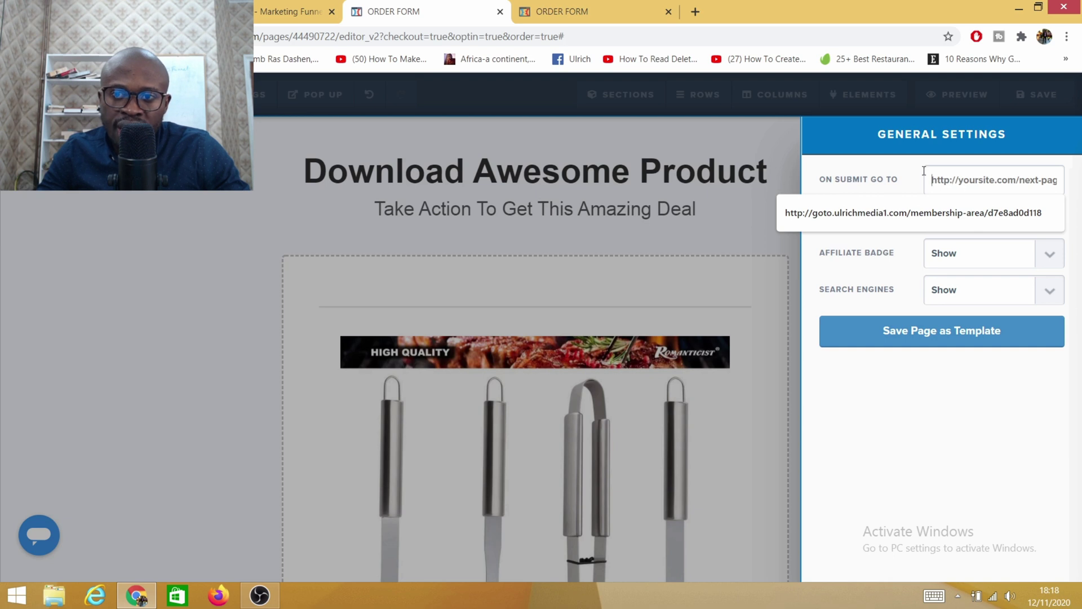
left_click(875, 462)
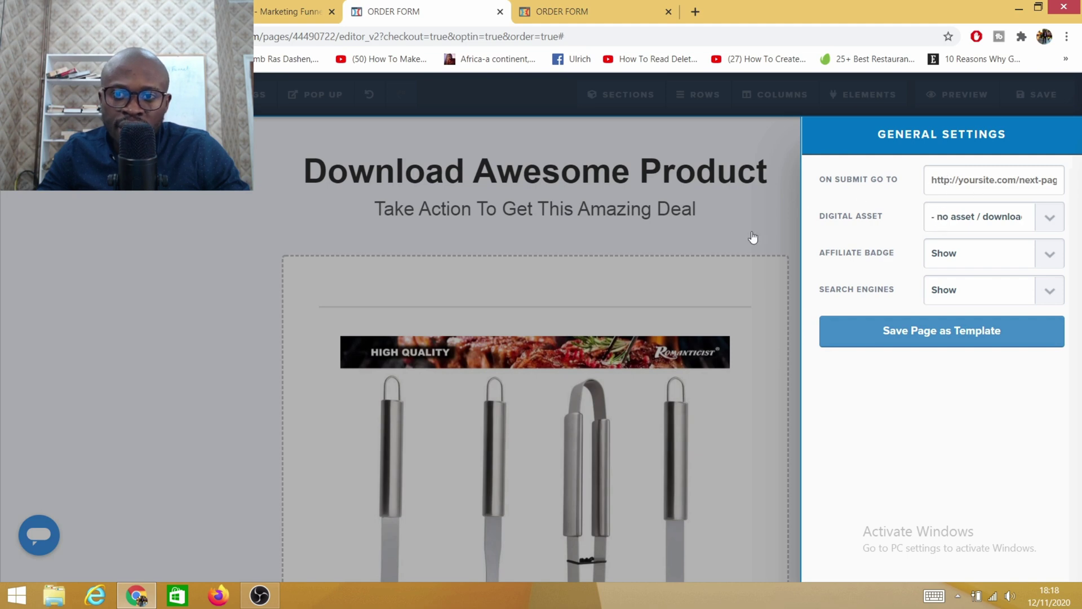
Review the order form page and save it, with updates going live at 18:20 PM.
left_click(613, 179)
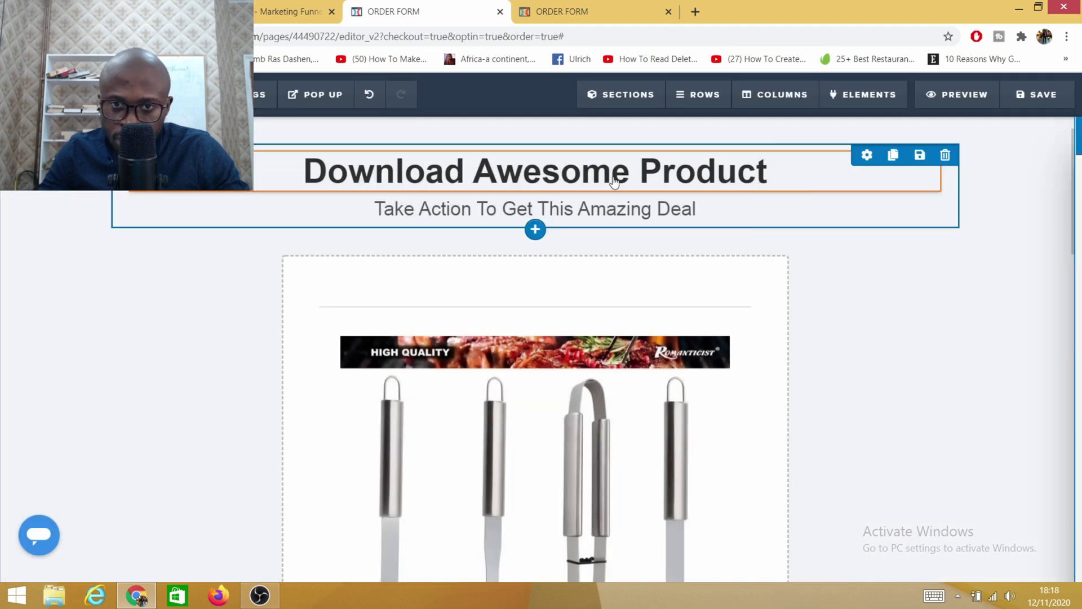
scroll(760, 401, "down", 6)
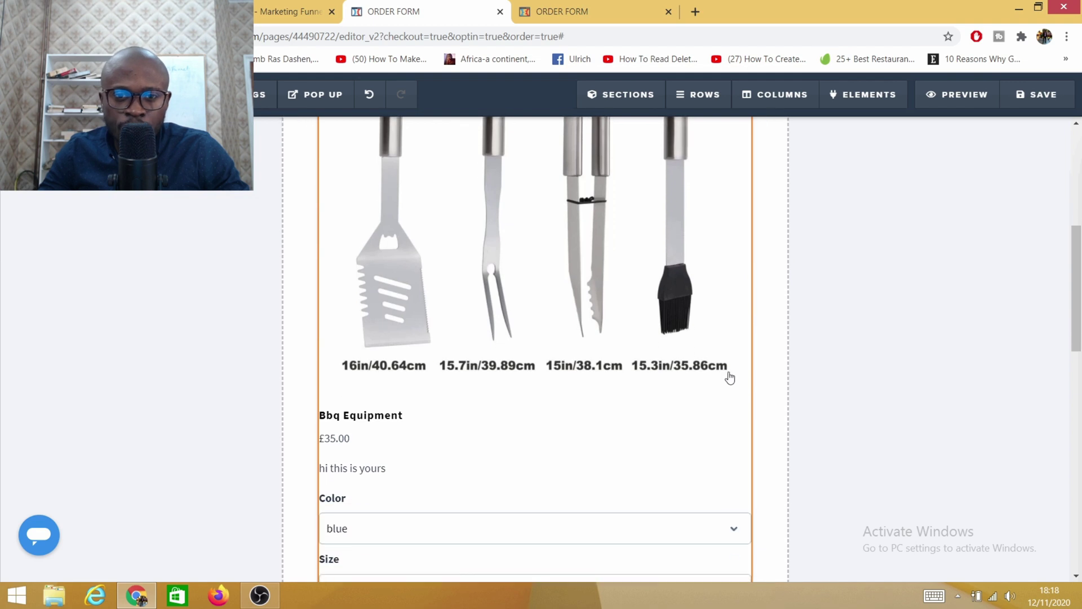
scroll(730, 377, "down", 5)
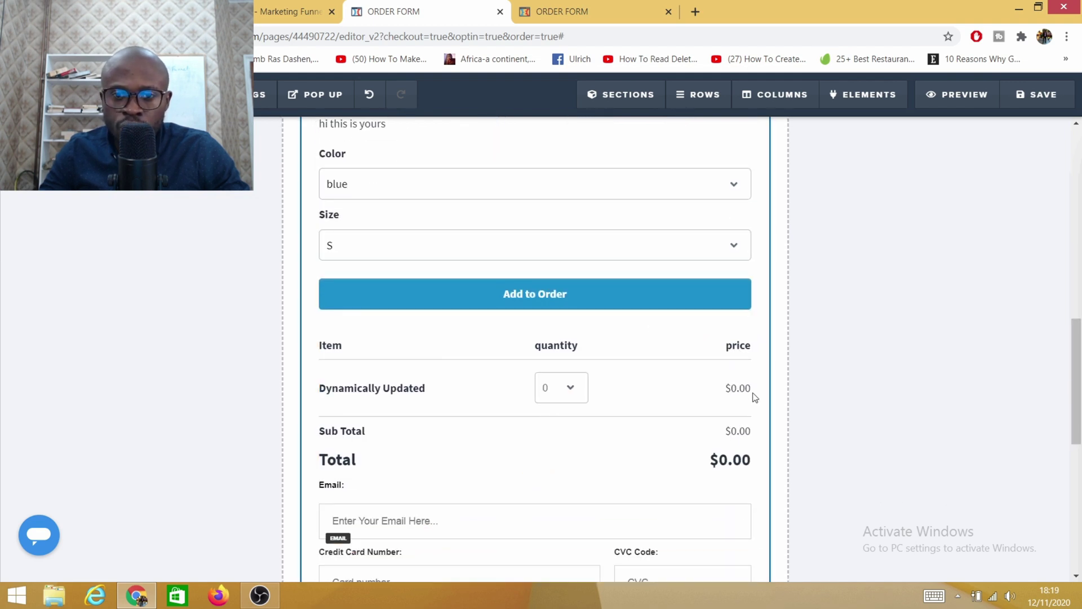
scroll(755, 397, "down", 5)
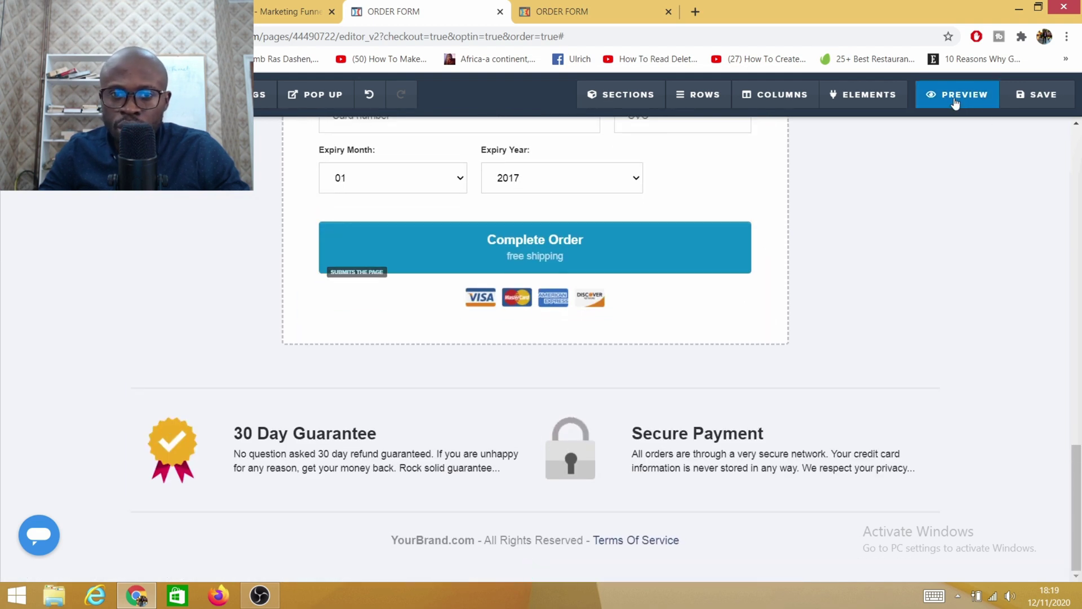
scroll(593, 373, "up", 15)
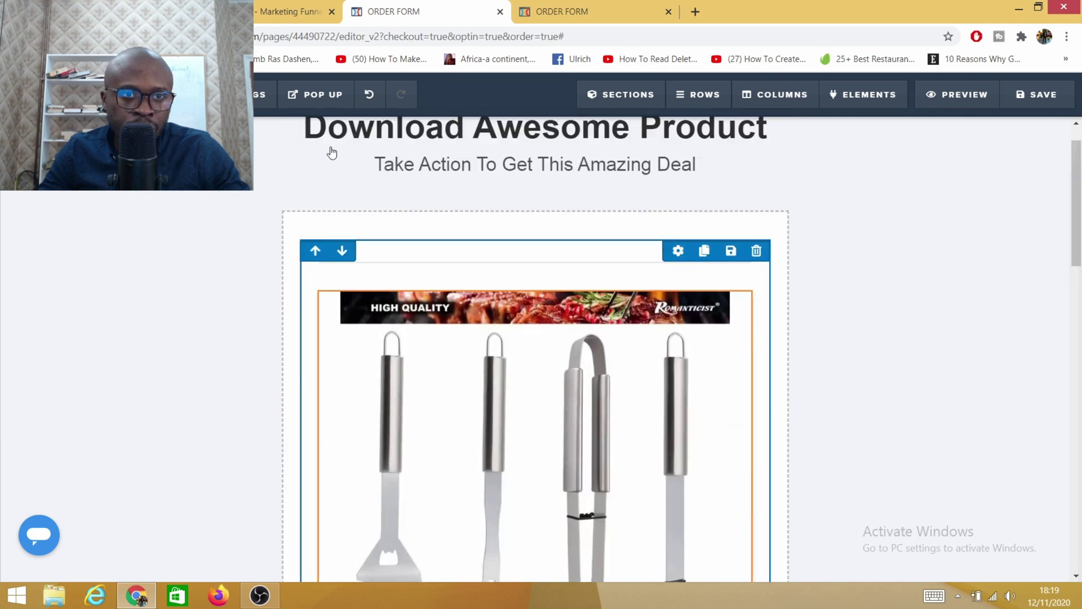
scroll(423, 232, "up", 1)
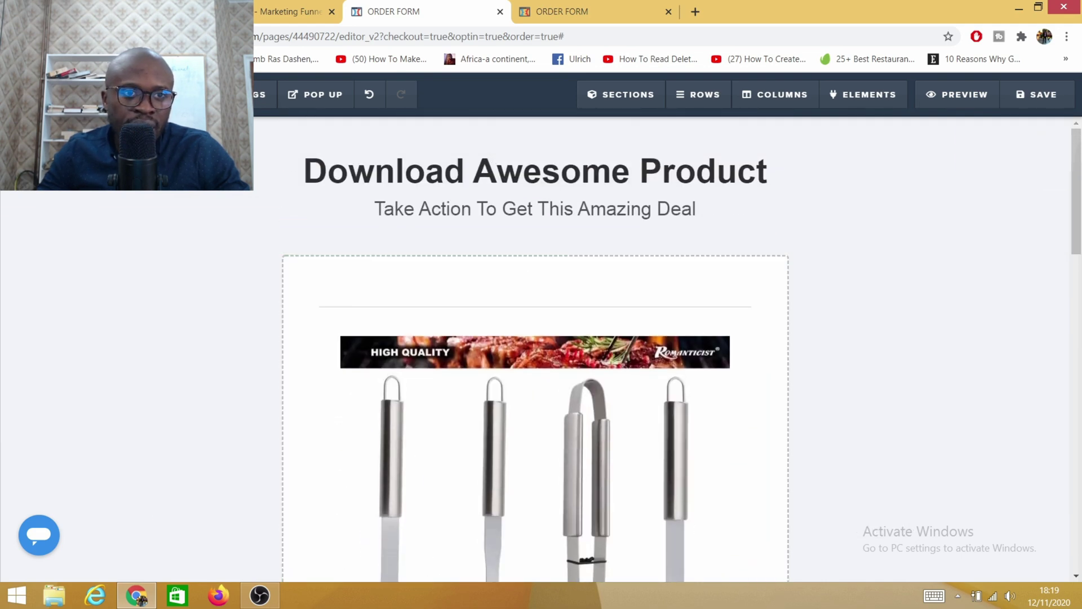
left_click(1031, 95)
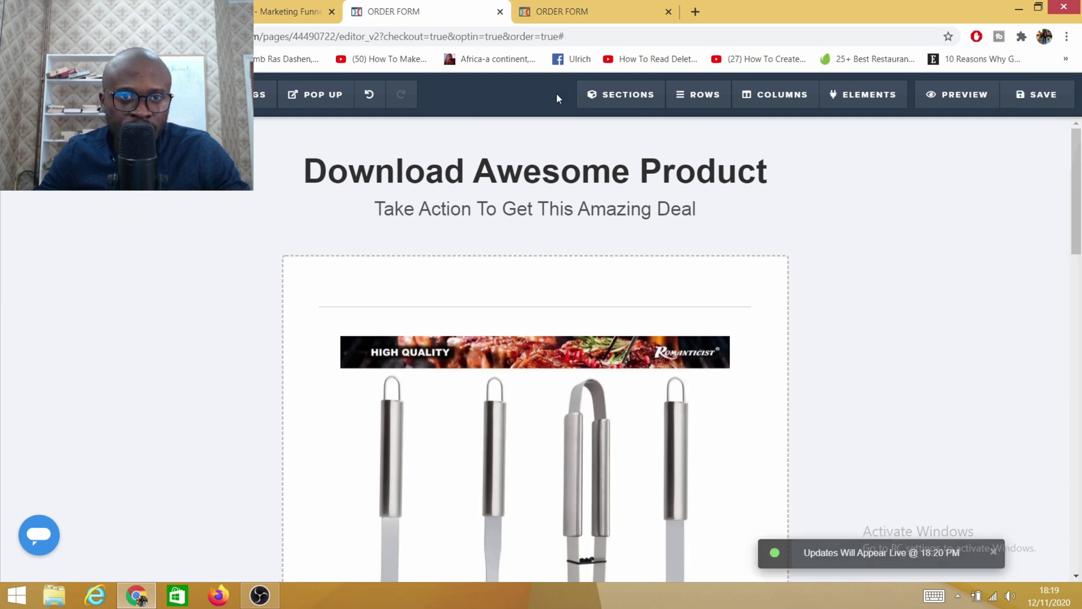
Go back to the Order Form step overview showing the saved control page and its URL.
left_click(293, 12)
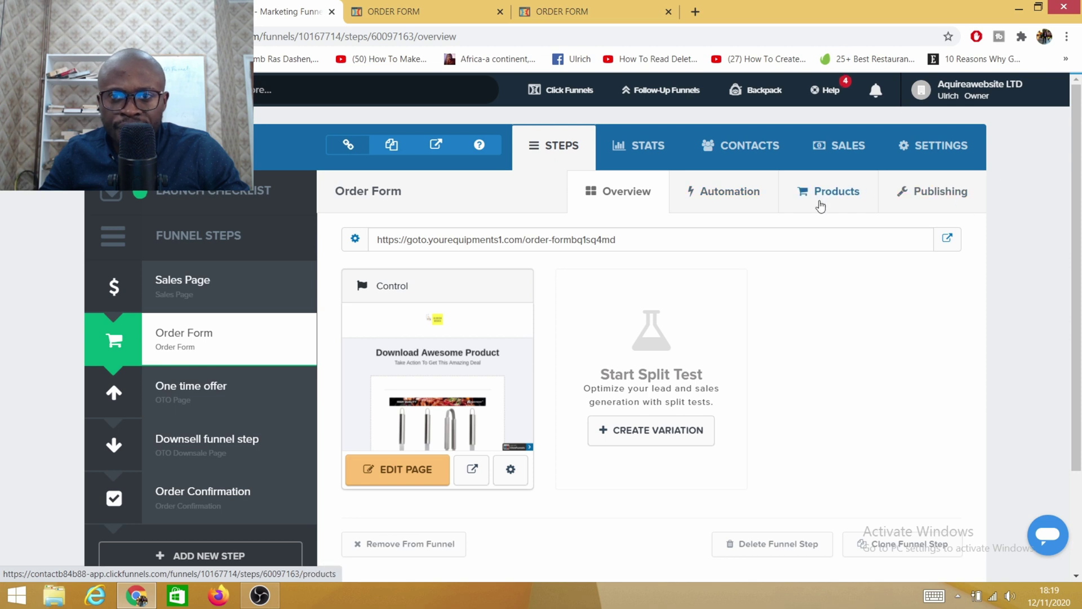
scroll(558, 344, "down", 2)
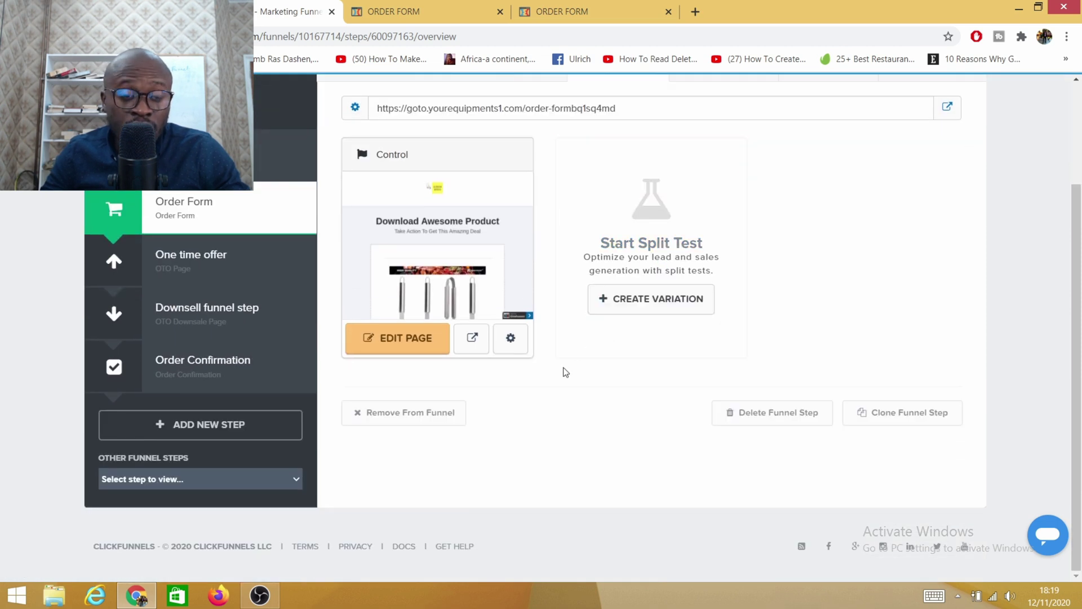